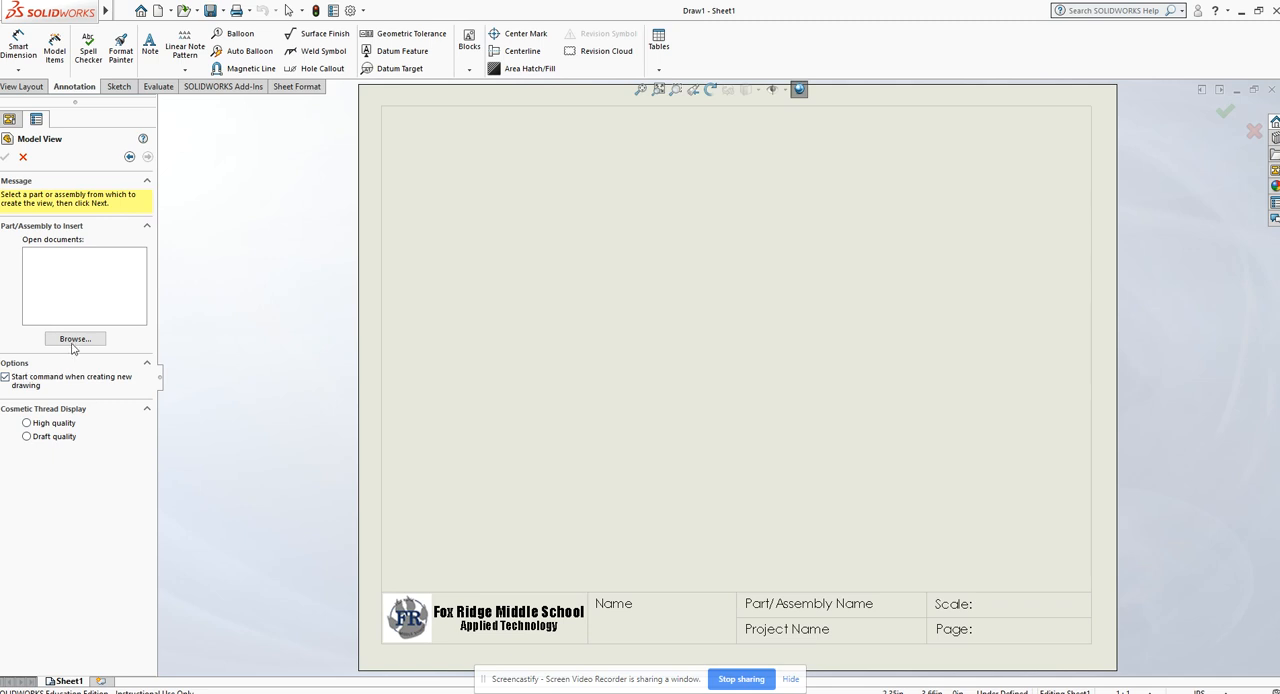
Step: Insert the Bolt part into the drawing and place its front view in the lower-left area of the sheet
left_click(74, 340)
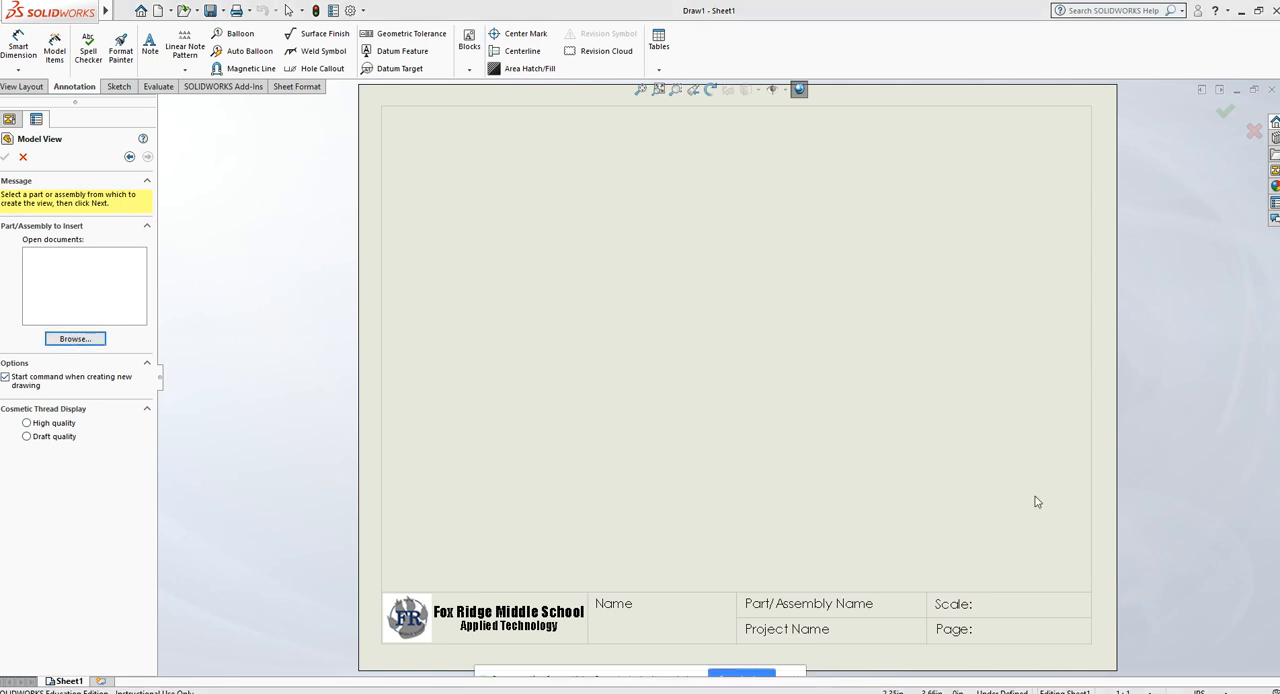
left_click(937, 471)
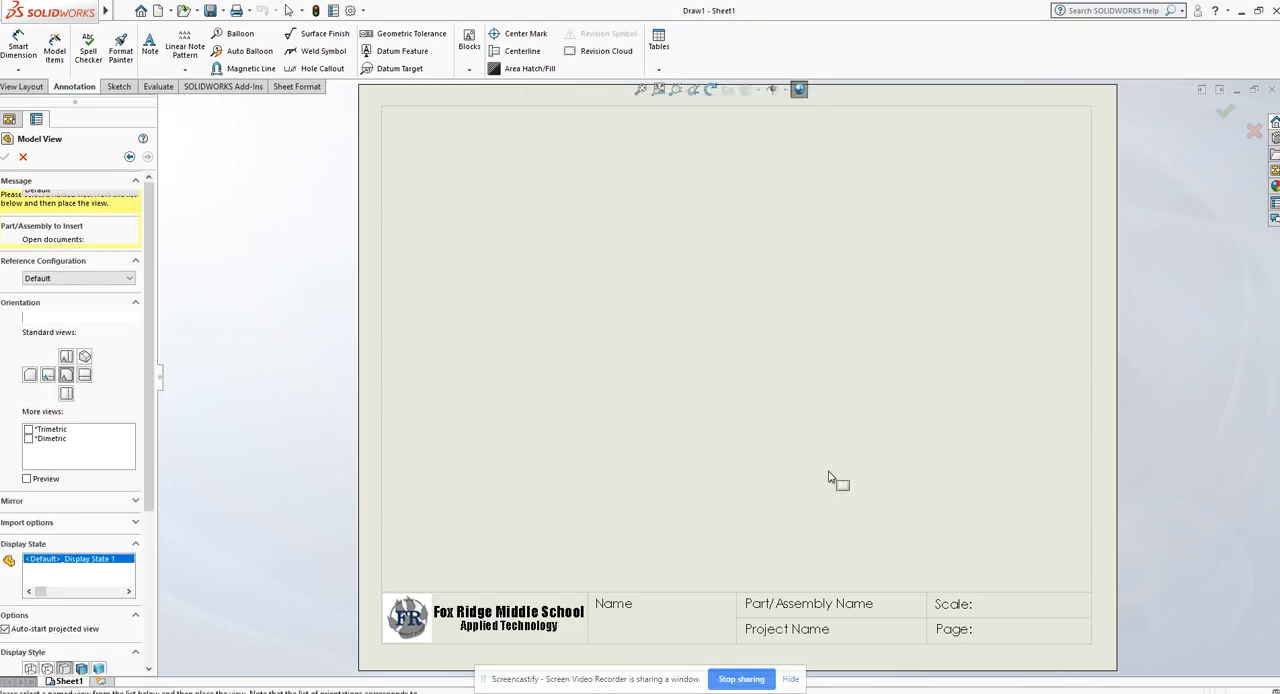
left_click(571, 471)
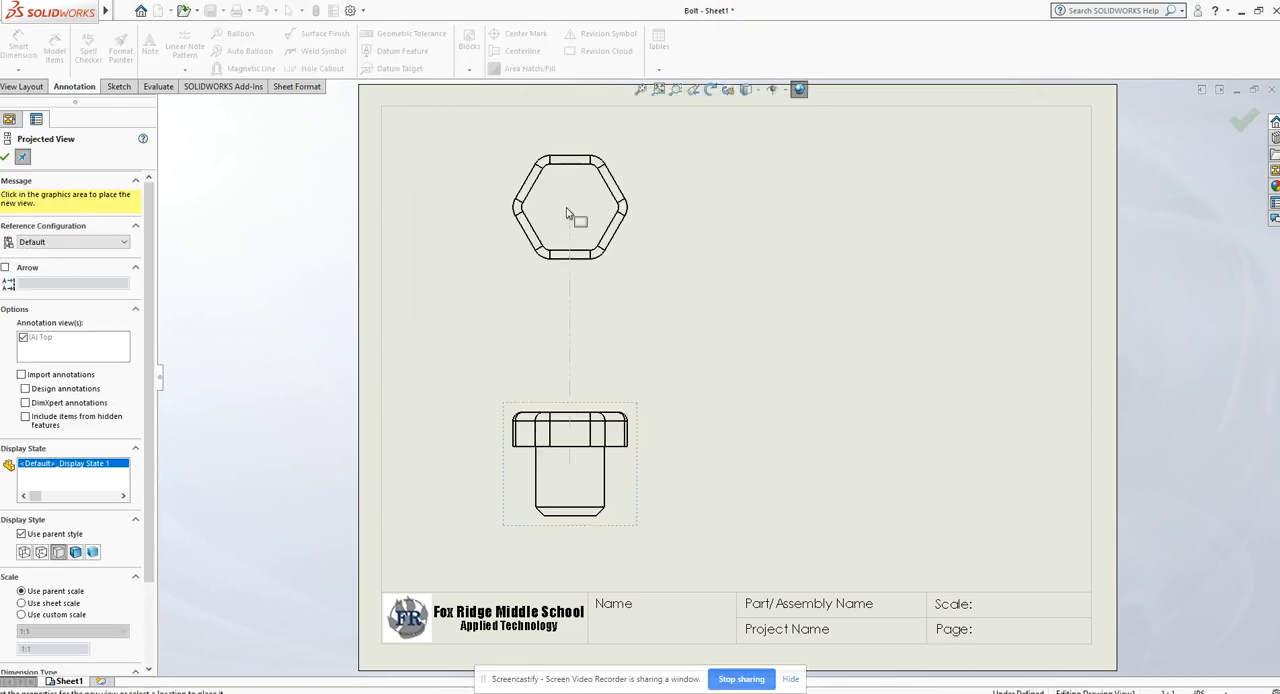
Step: Project the top, right-side and isometric views from the front view, placing the isometric view near the sheet's upper-right corner
left_click(570, 208)
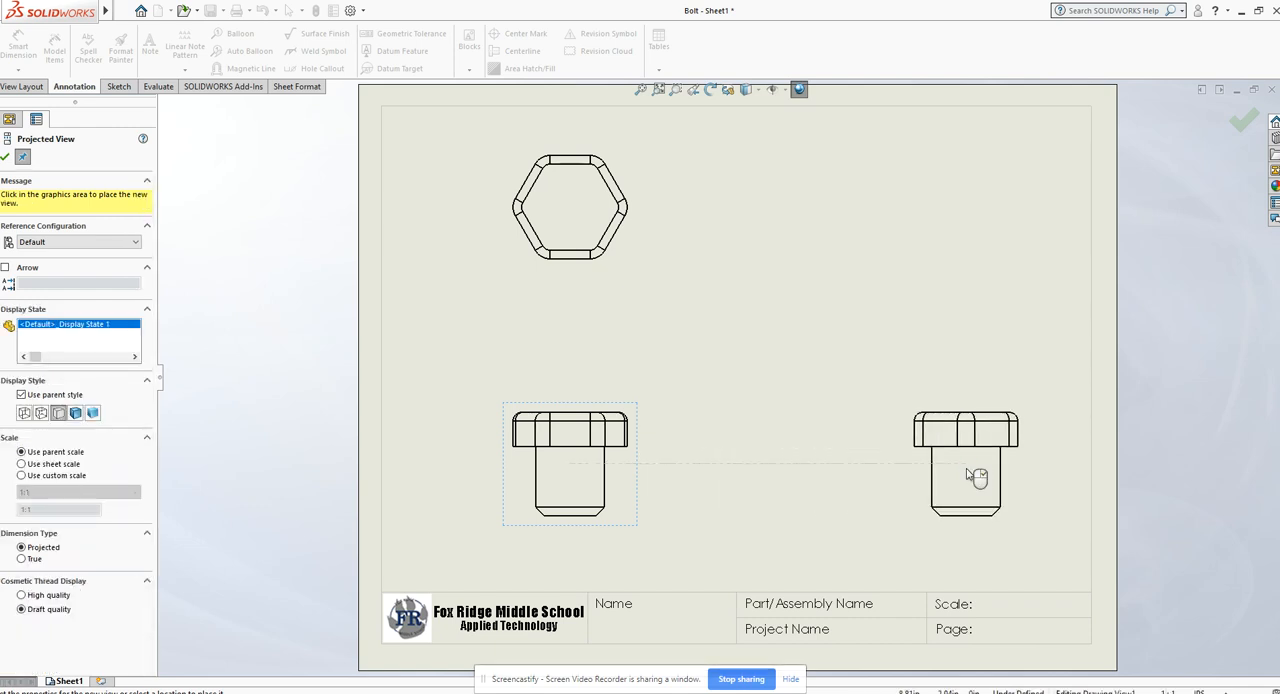
left_click(976, 478)
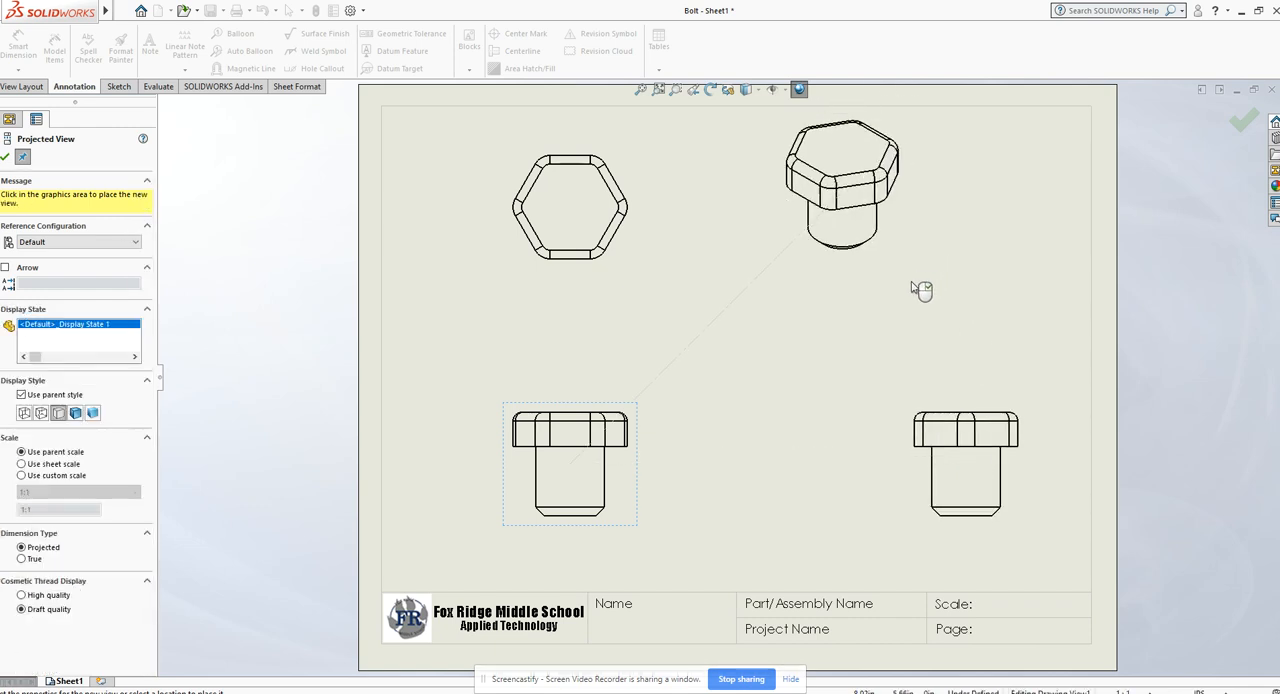
left_click(972, 316)
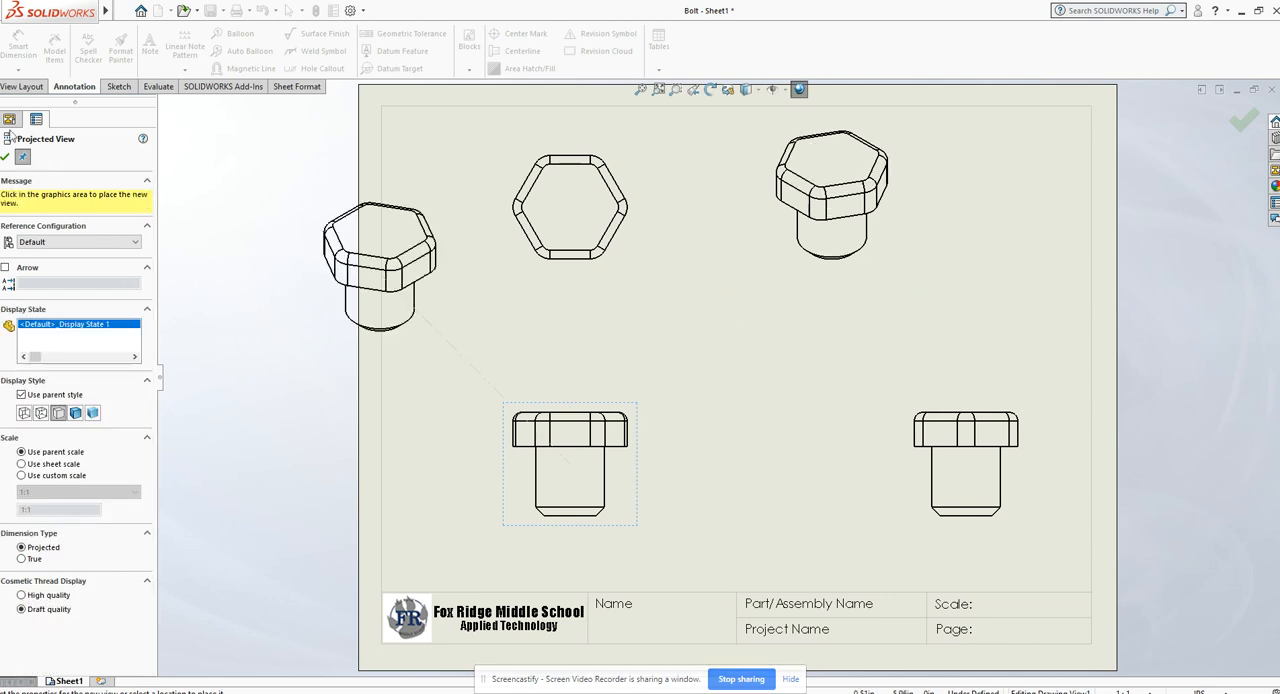
left_click(8, 158)
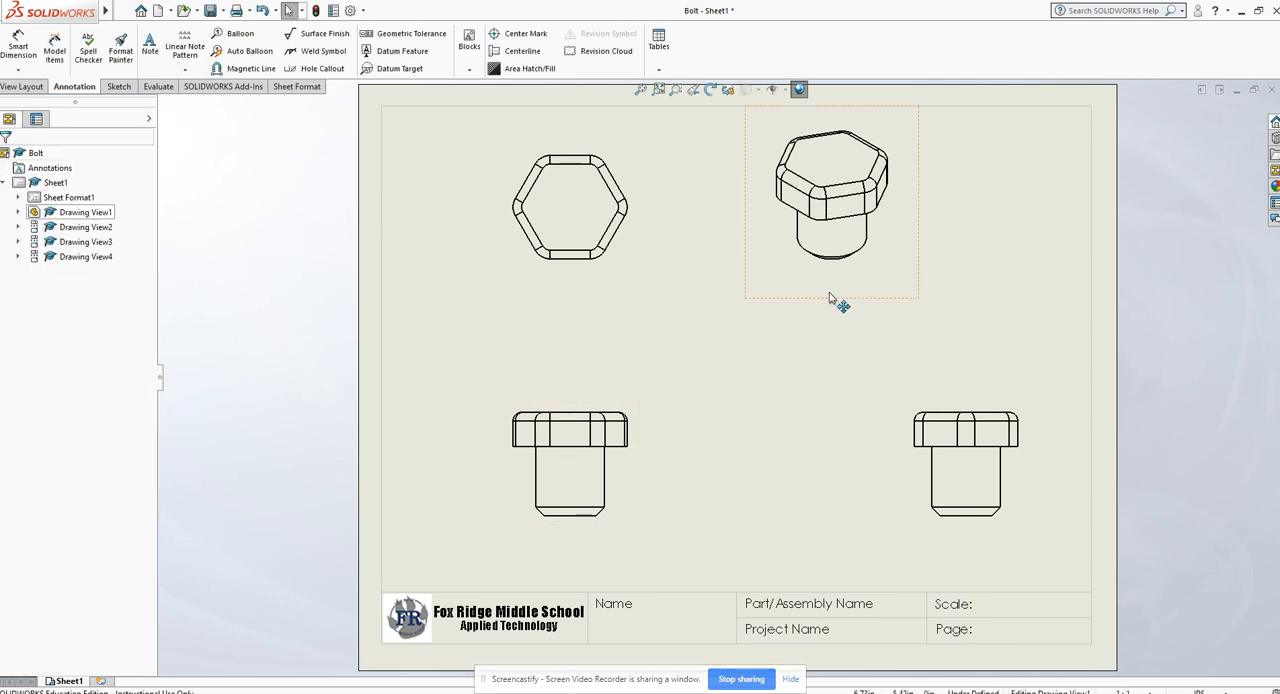
left_click_drag(846, 300, 1035, 295)
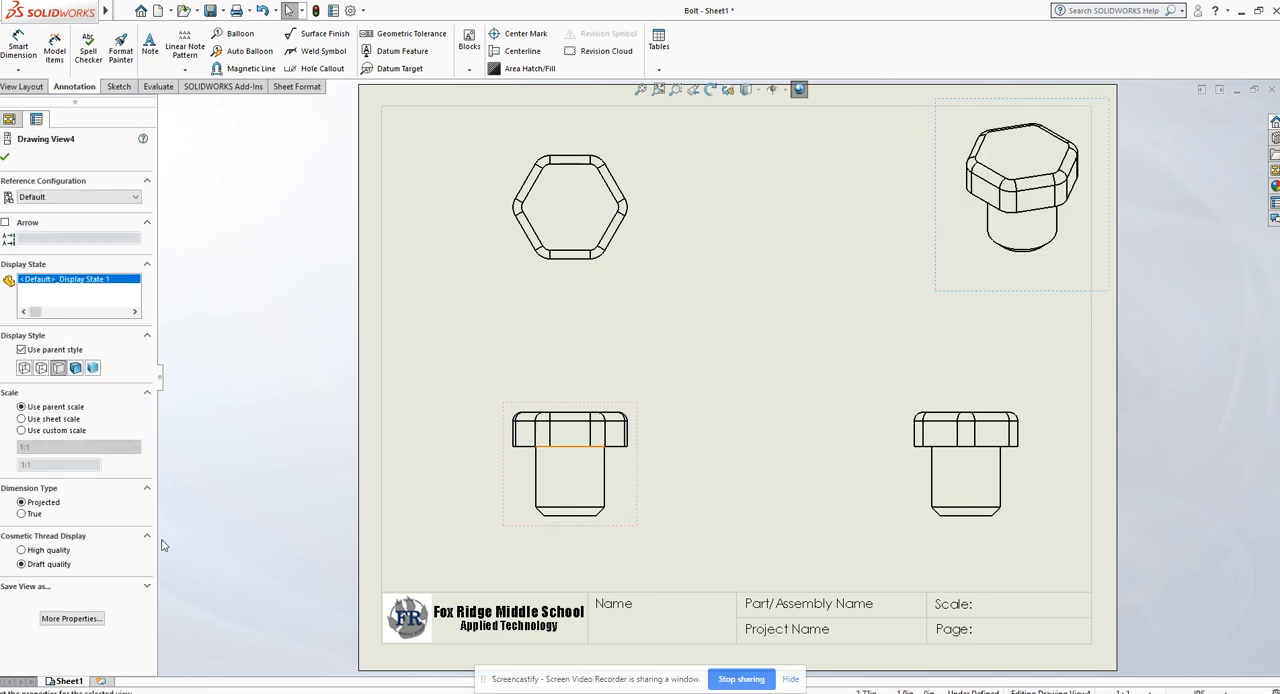
left_click(525, 530)
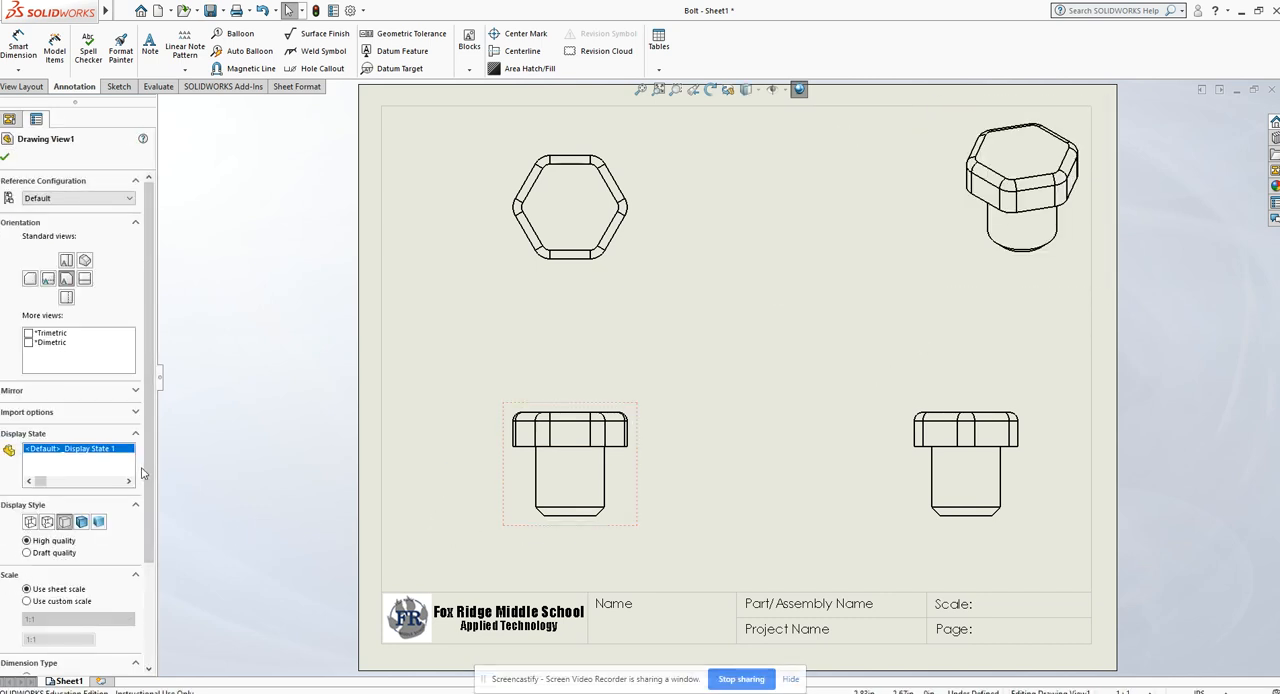
mouse_move(148, 474)
left_mouse_down()
mouse_move(158, 562)
mouse_move(161, 371)
left_mouse_up()
left_click(438, 414)
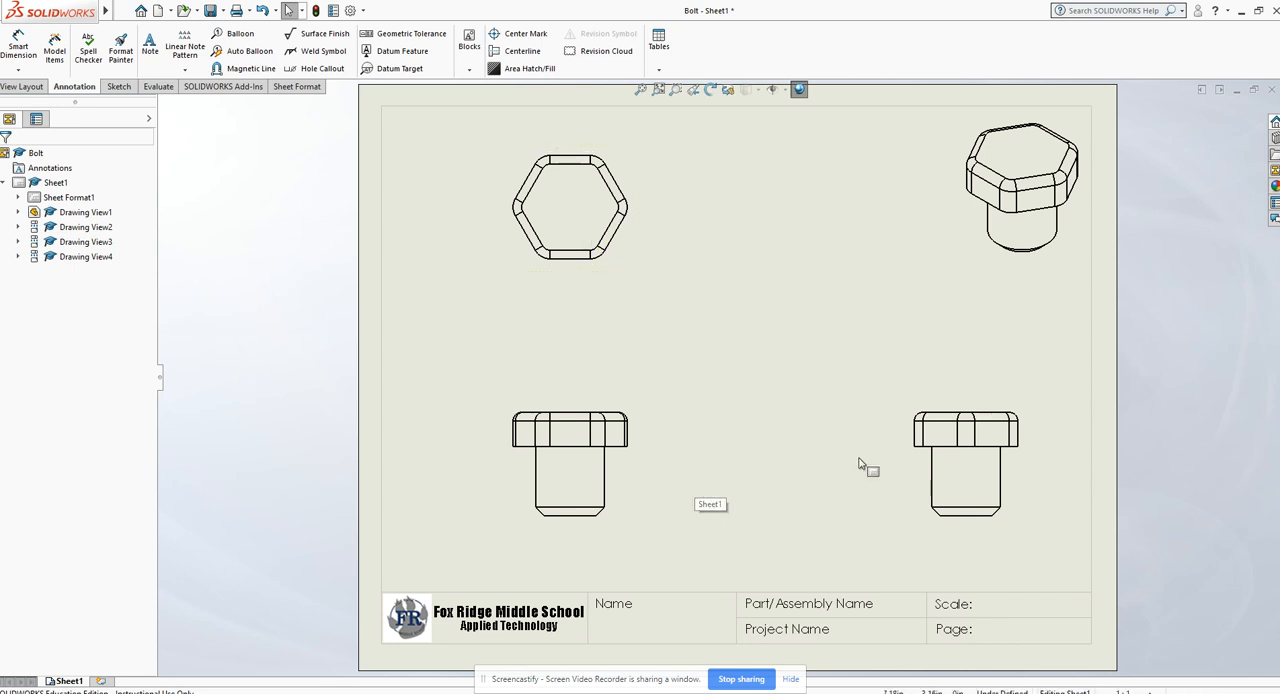
Step: Give the isometric view a custom scale of 1:2 and move it closer to the sheet's upper-right corner
left_click(975, 285)
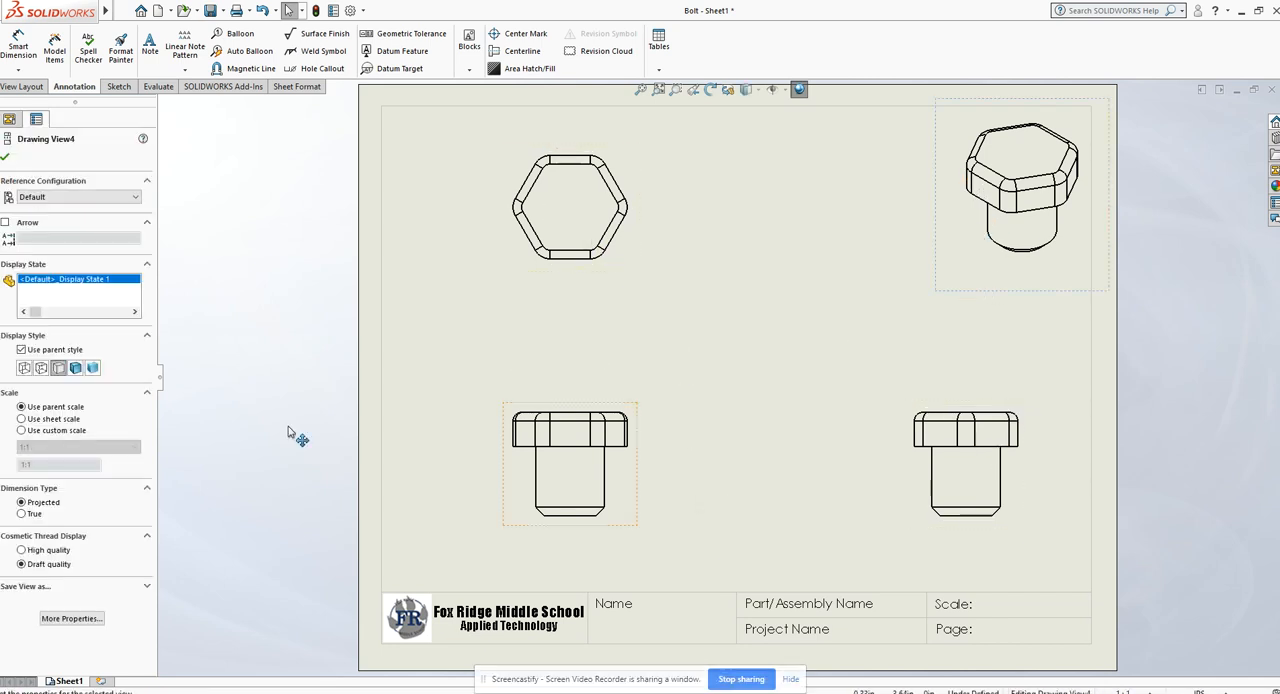
left_click(57, 431)
left_click(70, 447)
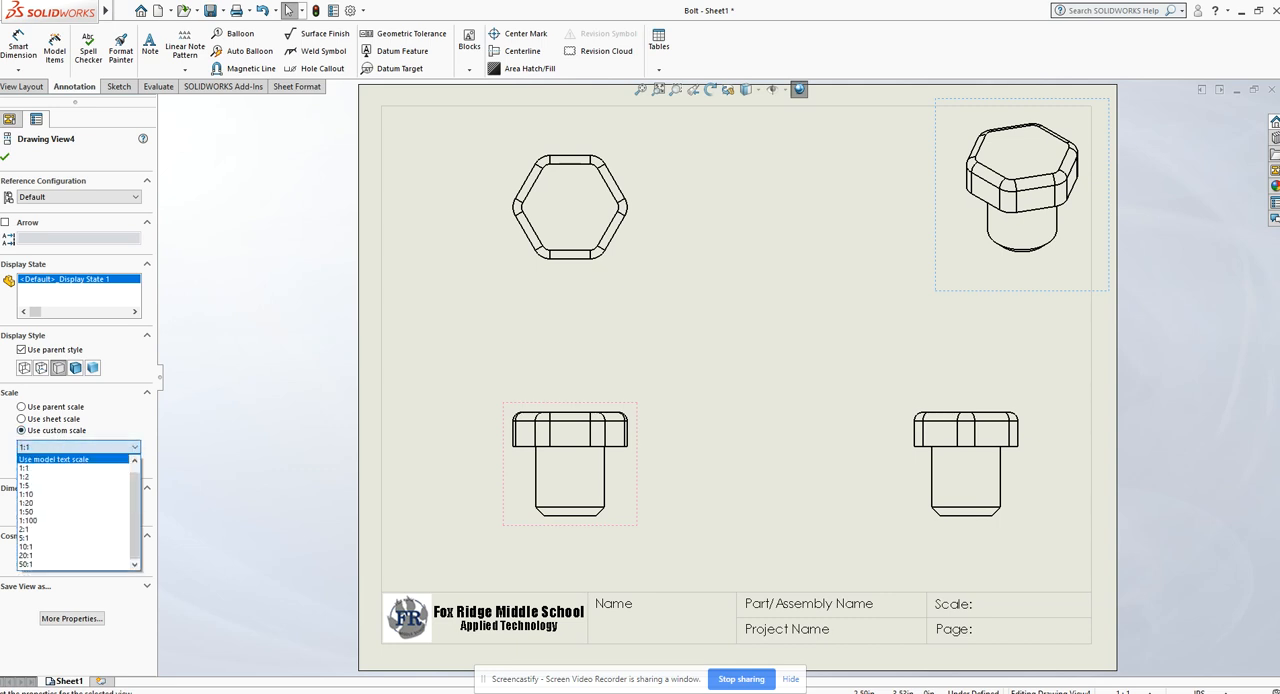
left_click(40, 476)
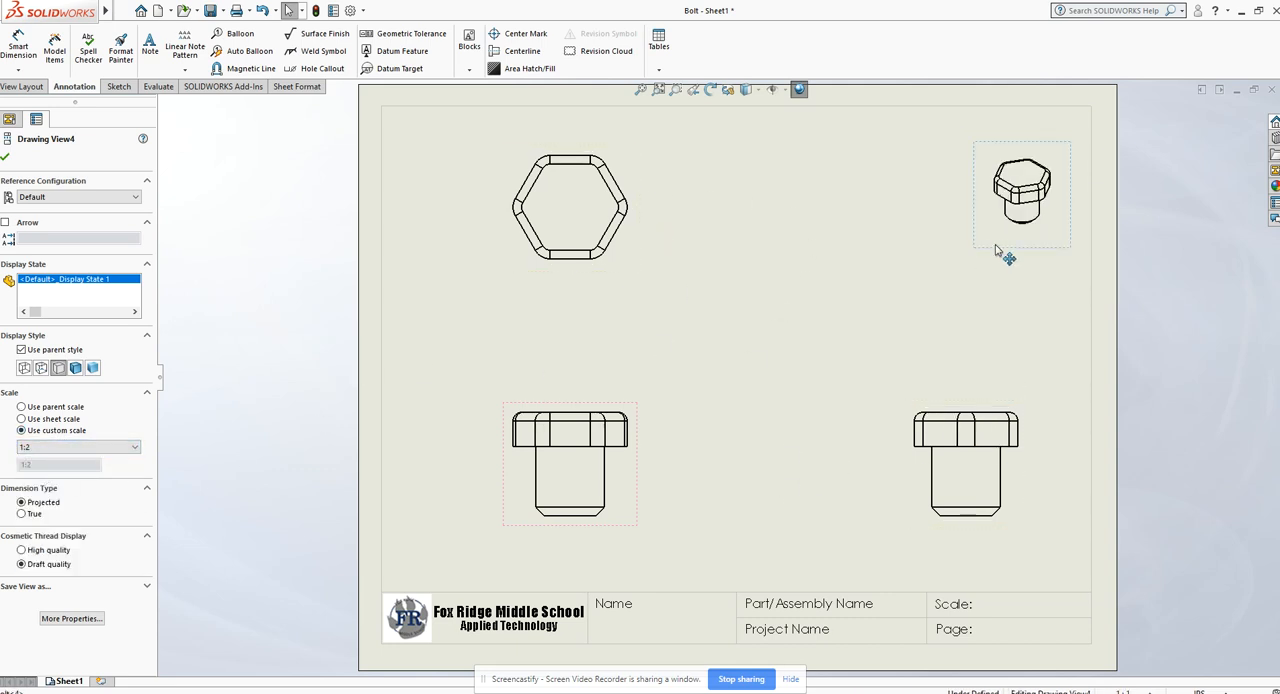
left_click_drag(996, 252, 1010, 216)
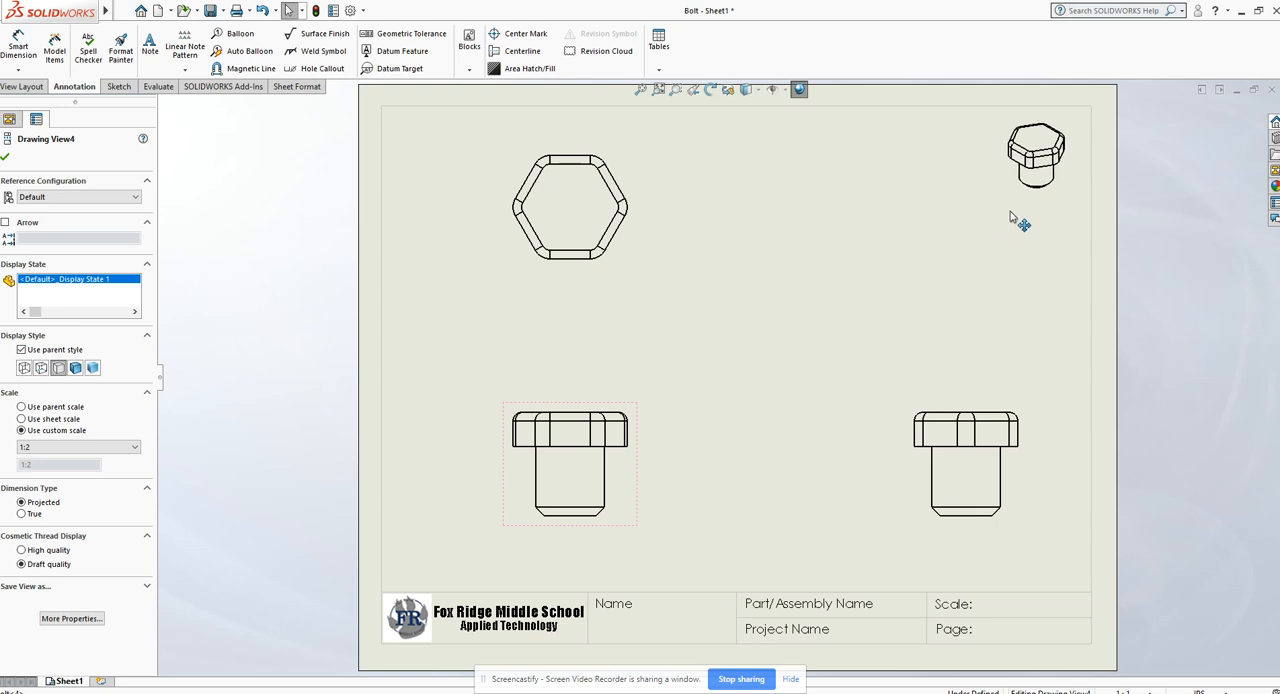
left_click(952, 262)
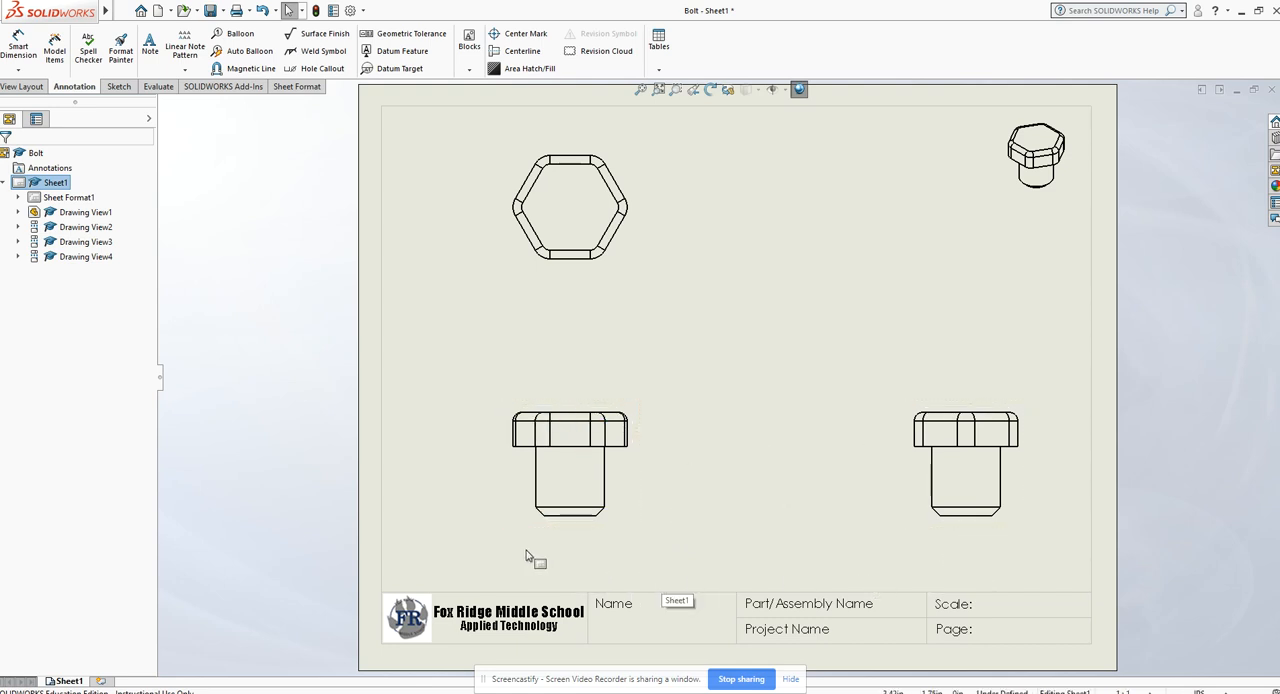
Step: Shift the front view slightly to the left on the sheet together with its aligned top view
left_click_drag(512, 530, 506, 530)
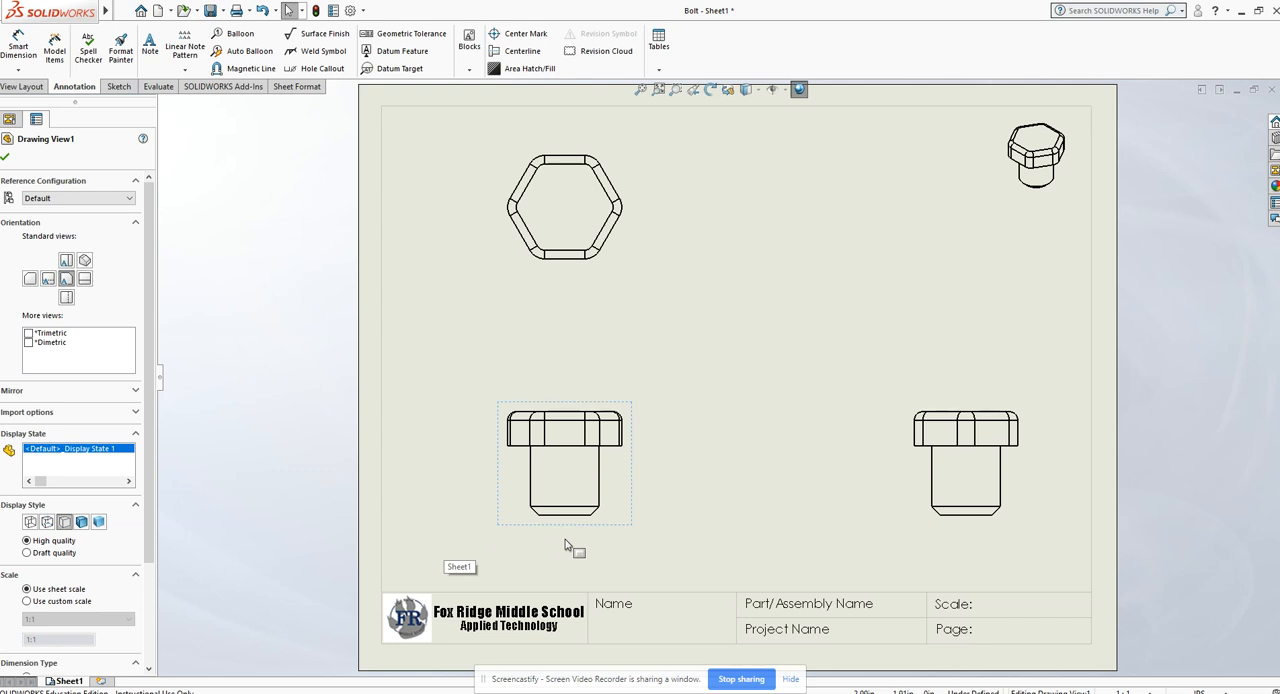
left_click(443, 340)
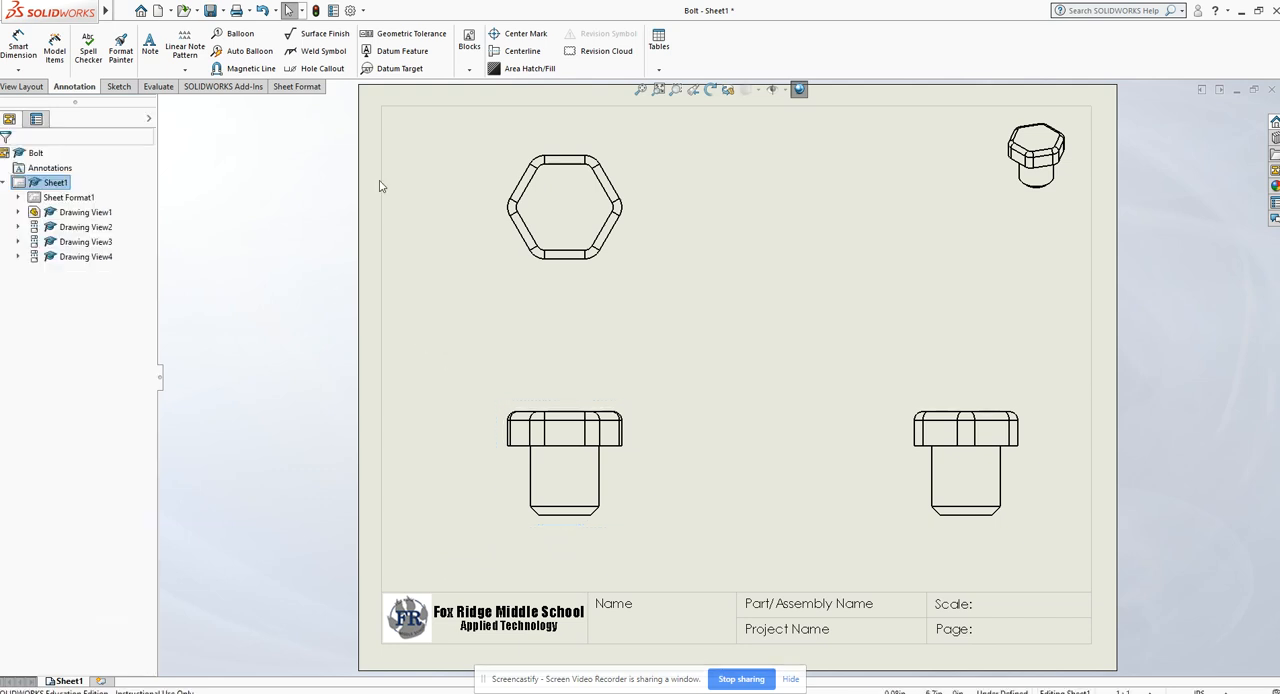
Step: Dimension the shank's length beside the front view and the diameter of its bottom end below the view
left_click(18, 45)
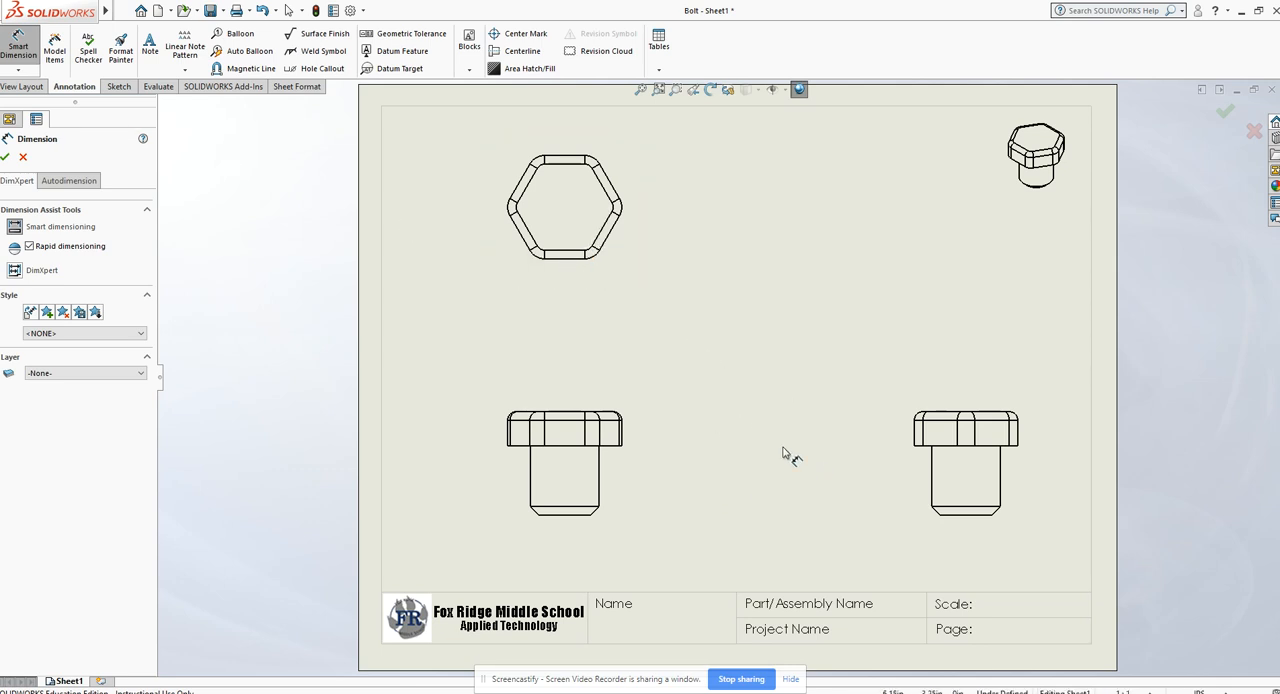
left_click(573, 516)
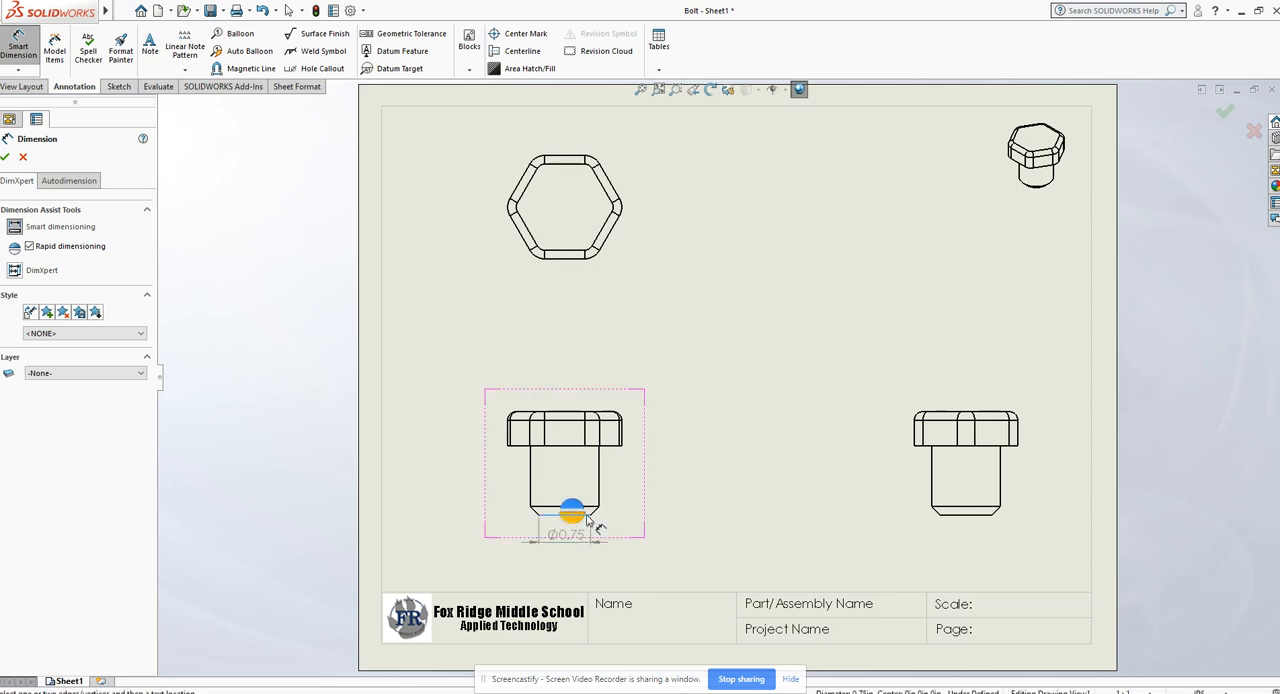
left_click(565, 447)
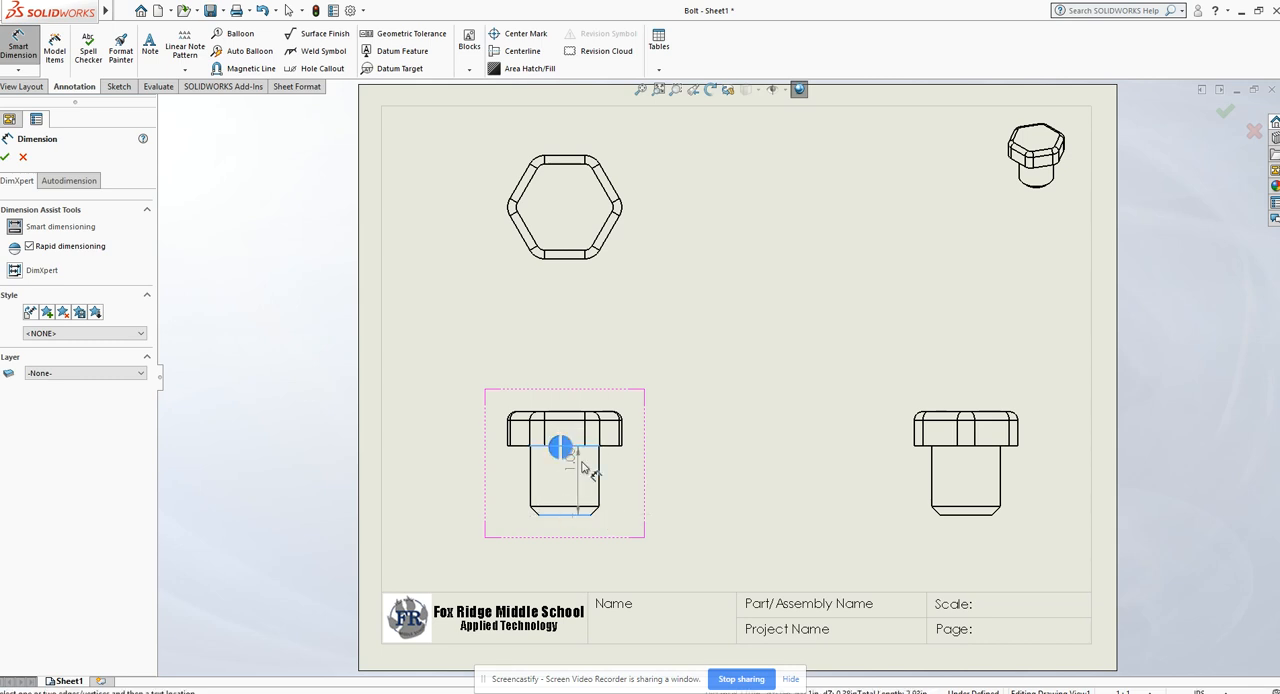
left_click(640, 487)
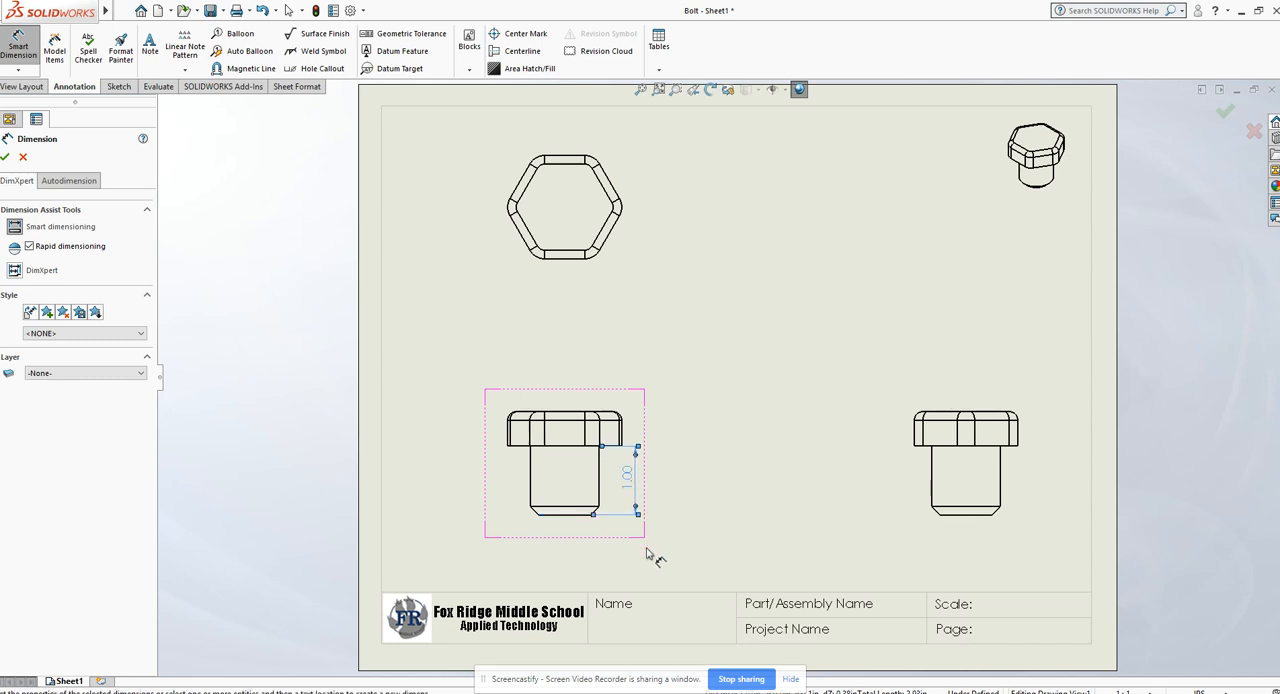
left_click(565, 514)
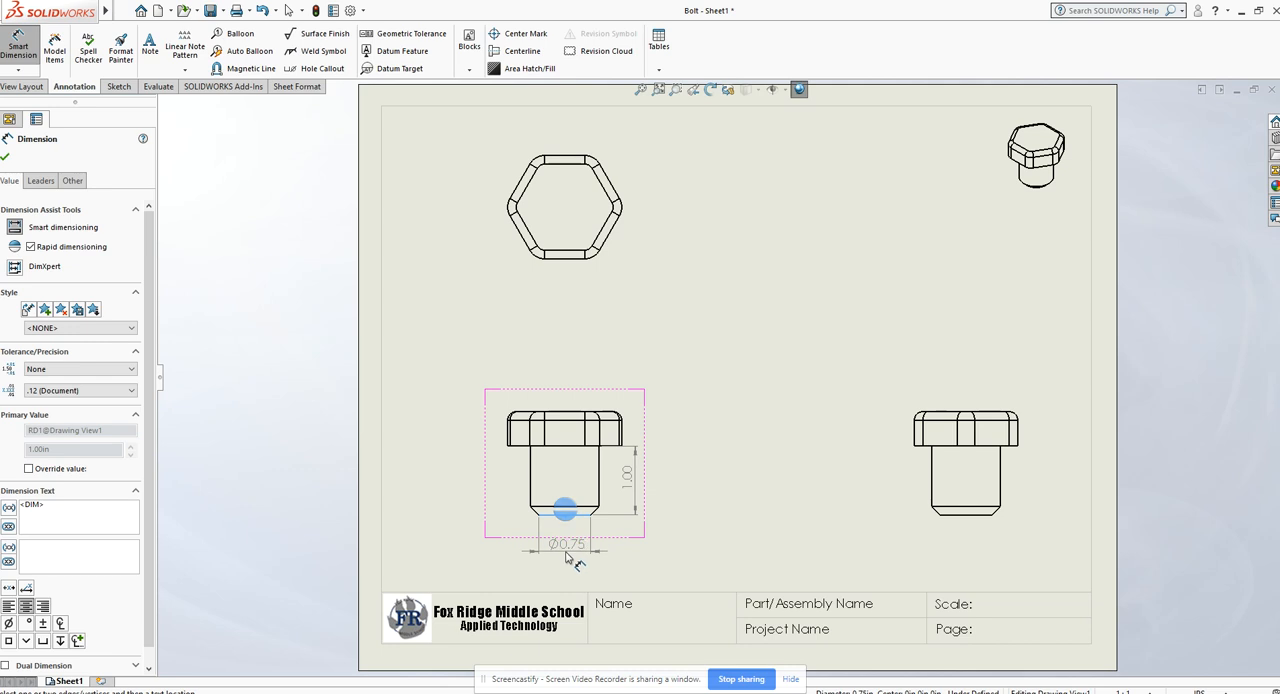
left_click(567, 557)
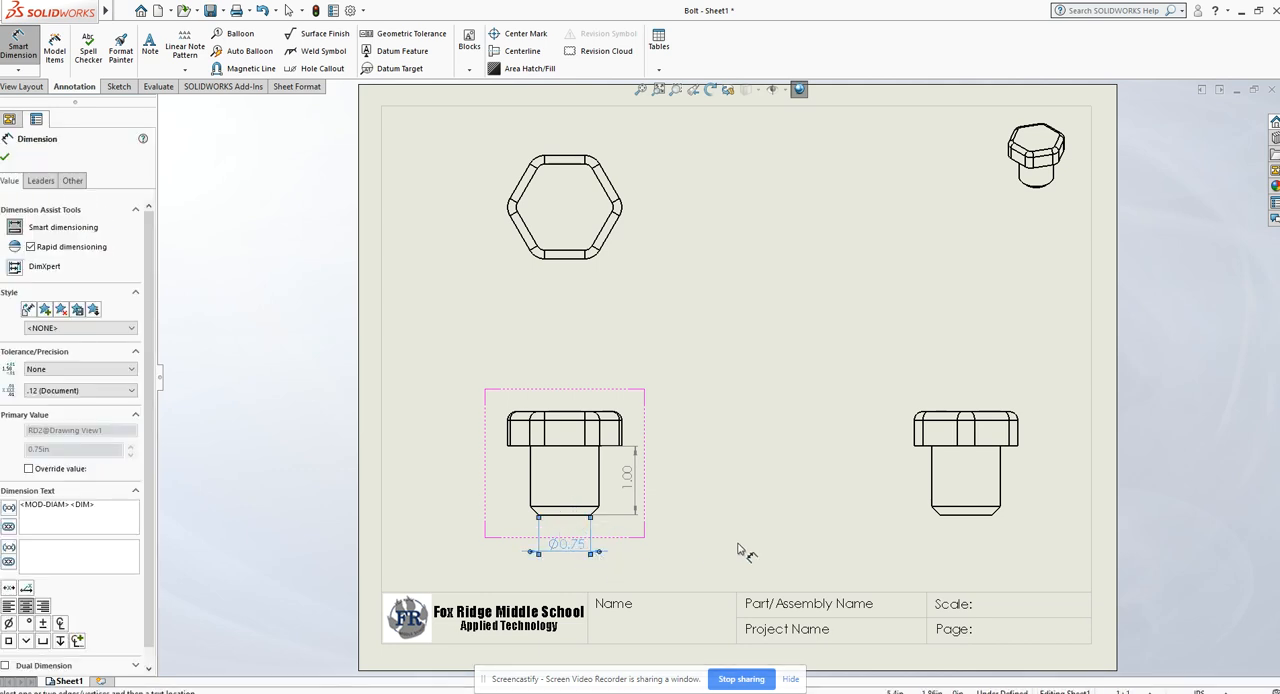
Step: Dimension the full shank diameter between its two side edges, placing the dimension below the right-side view
left_click(932, 485)
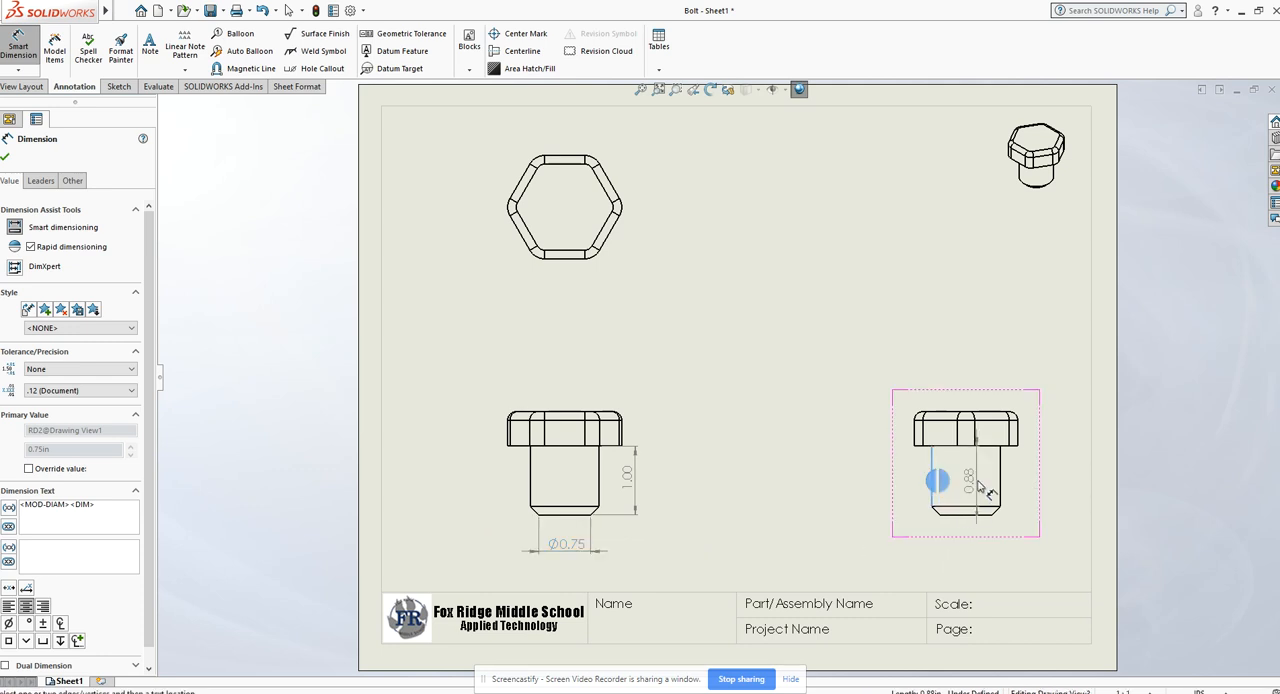
left_click(1000, 483)
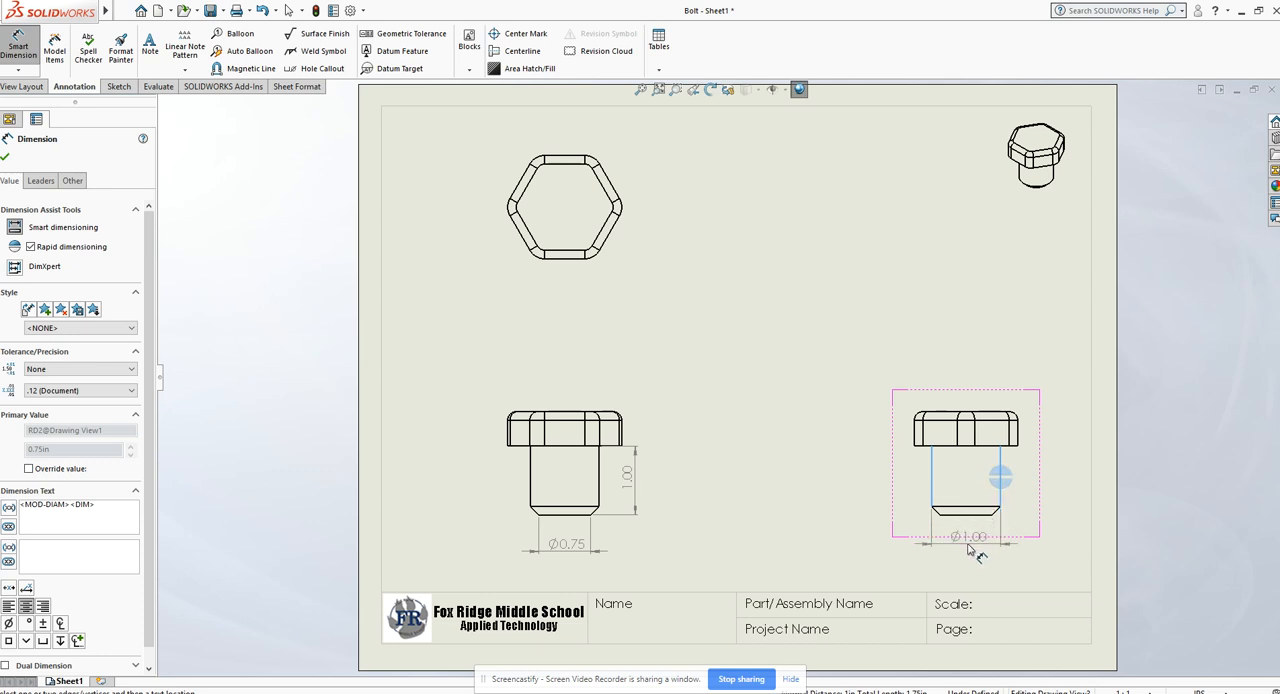
left_click(975, 550)
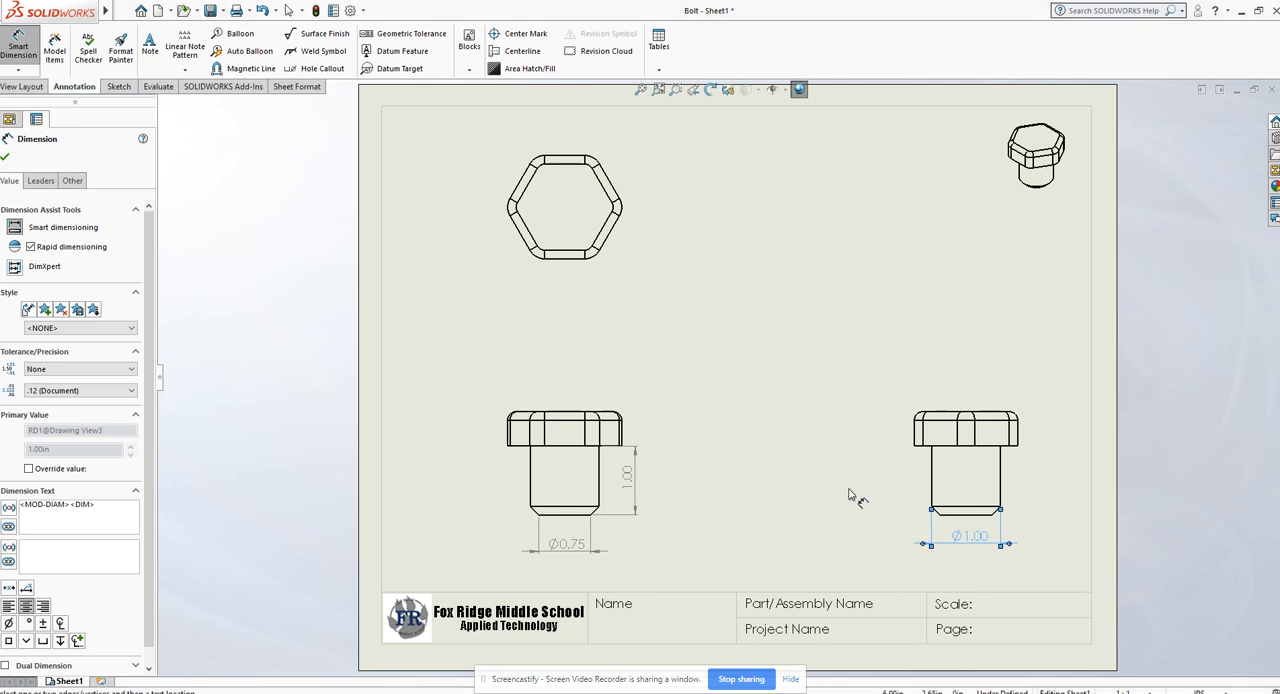
Step: Dimension the chamfer angle between the sloped edge and the bottom edge of the shank in the front view
key("f")
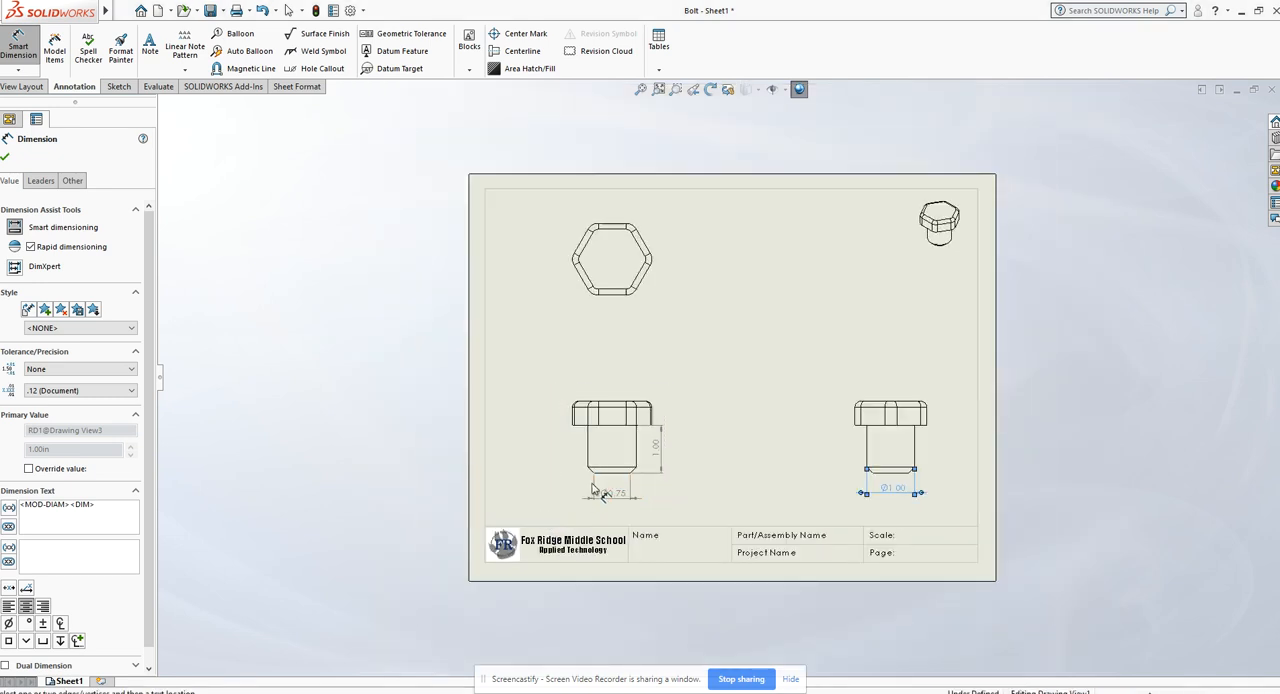
scroll(597, 490, "down", 5)
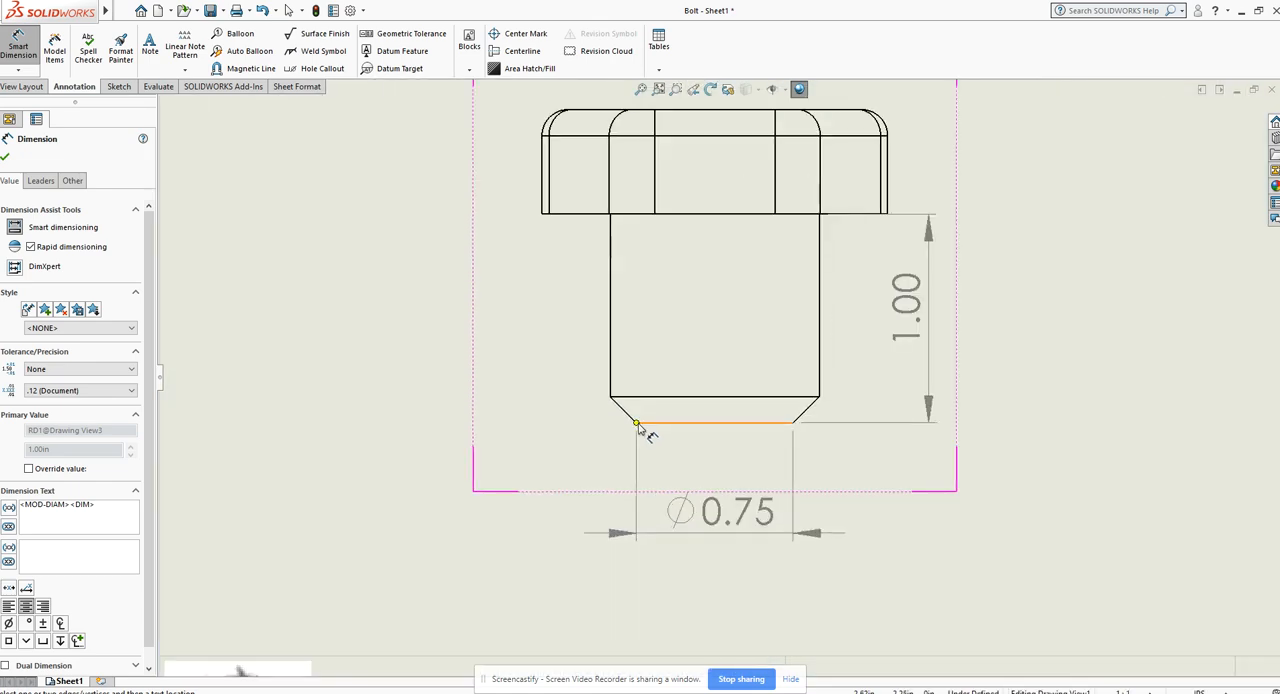
scroll(640, 427, "down", 3)
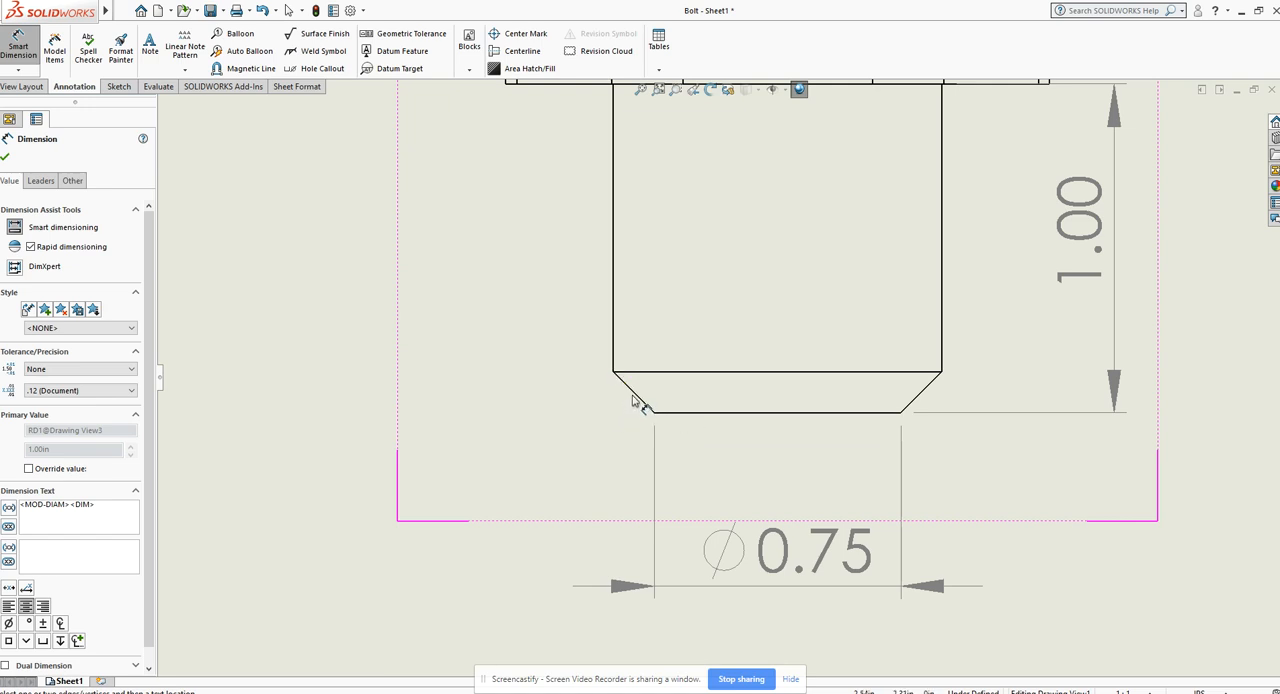
left_click(636, 397)
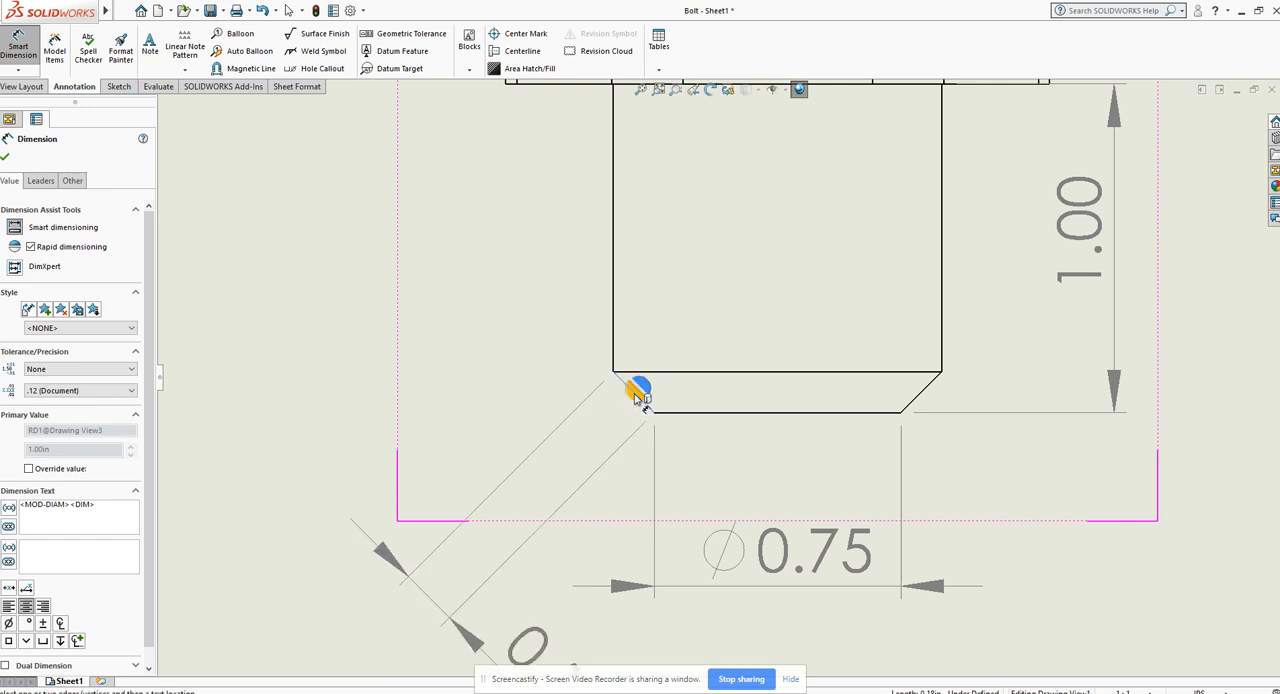
left_click(692, 412)
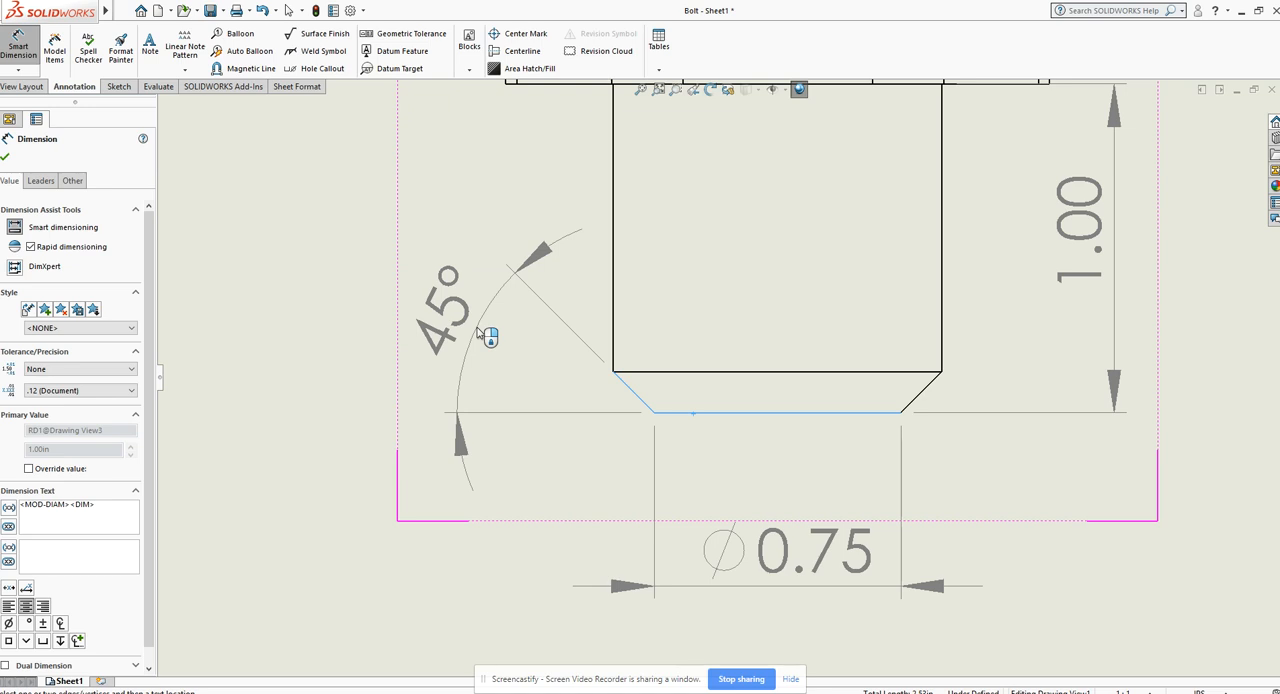
left_click(487, 335)
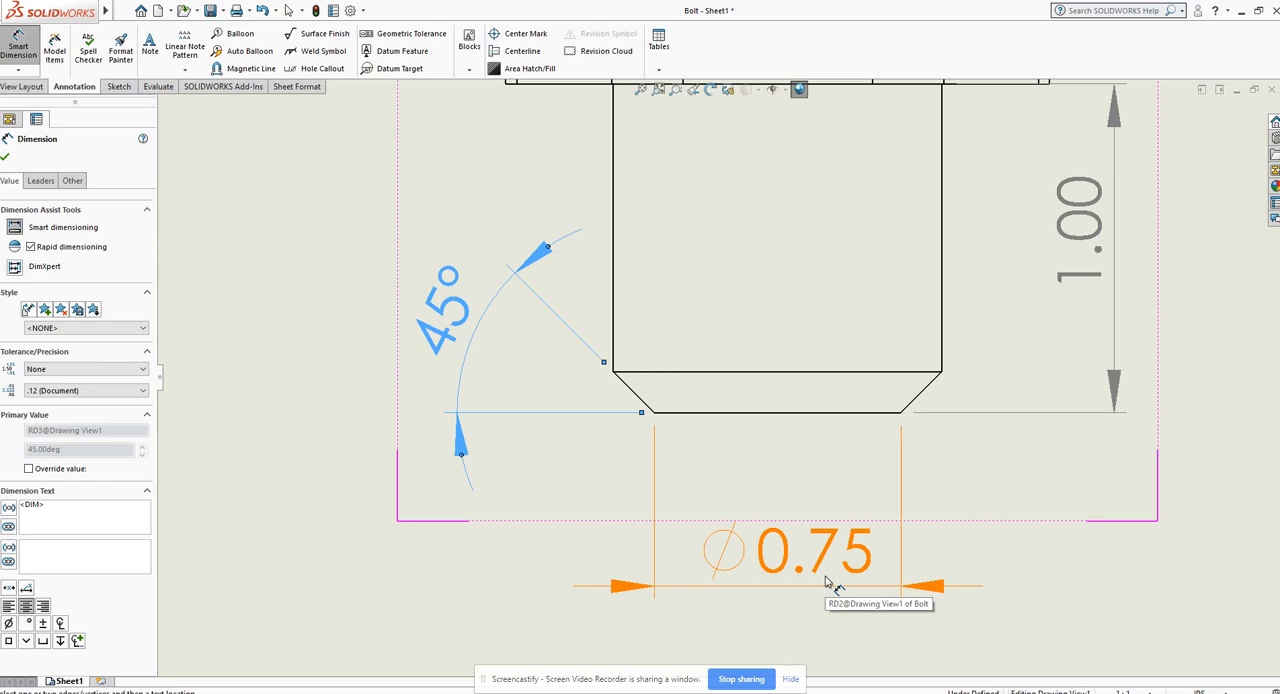
Step: Dimension the height of the bolt head between its top and bottom edges, placing the dimension beside the head in the right-side view
scroll(826, 582, "up", 5)
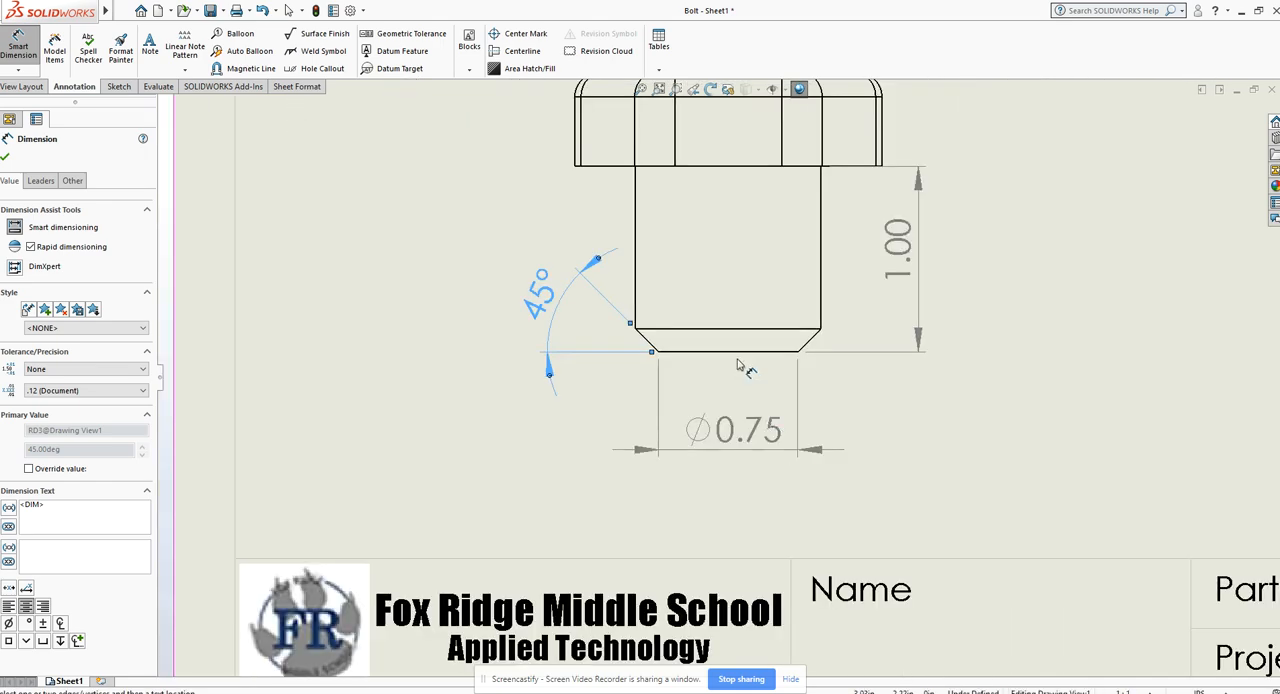
scroll(738, 365, "up", 4)
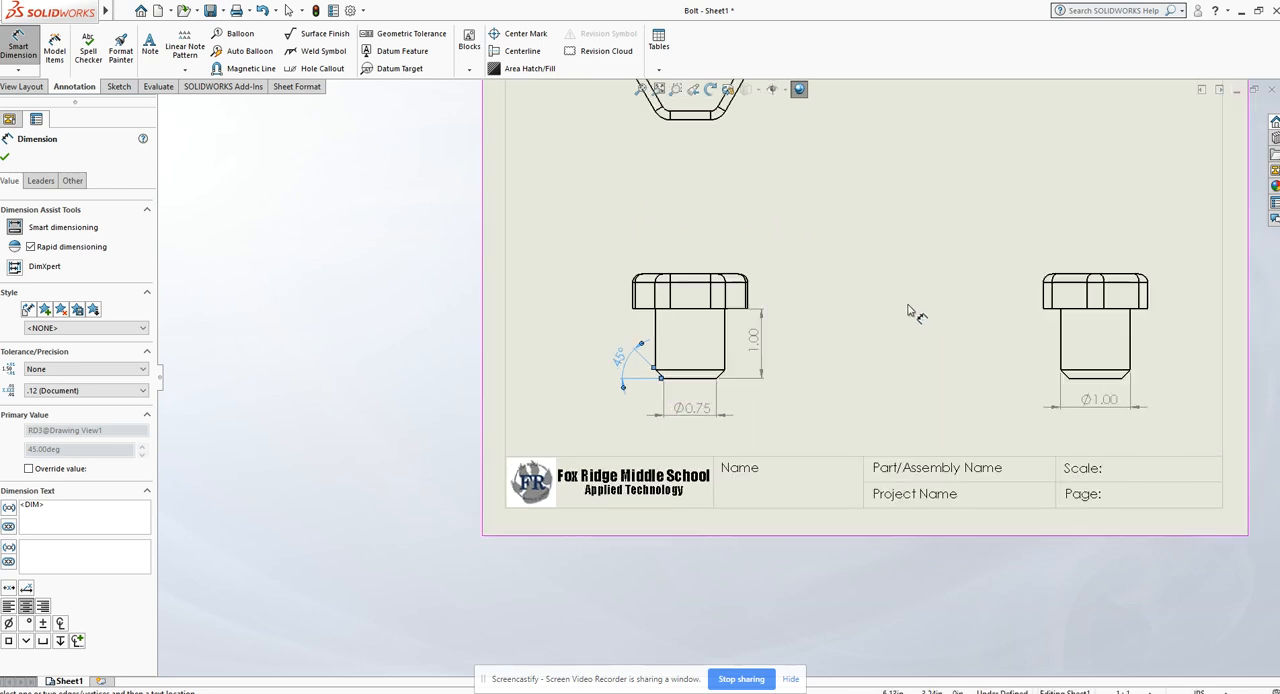
scroll(905, 316, "down", 5)
scroll(1120, 320, "down", 2)
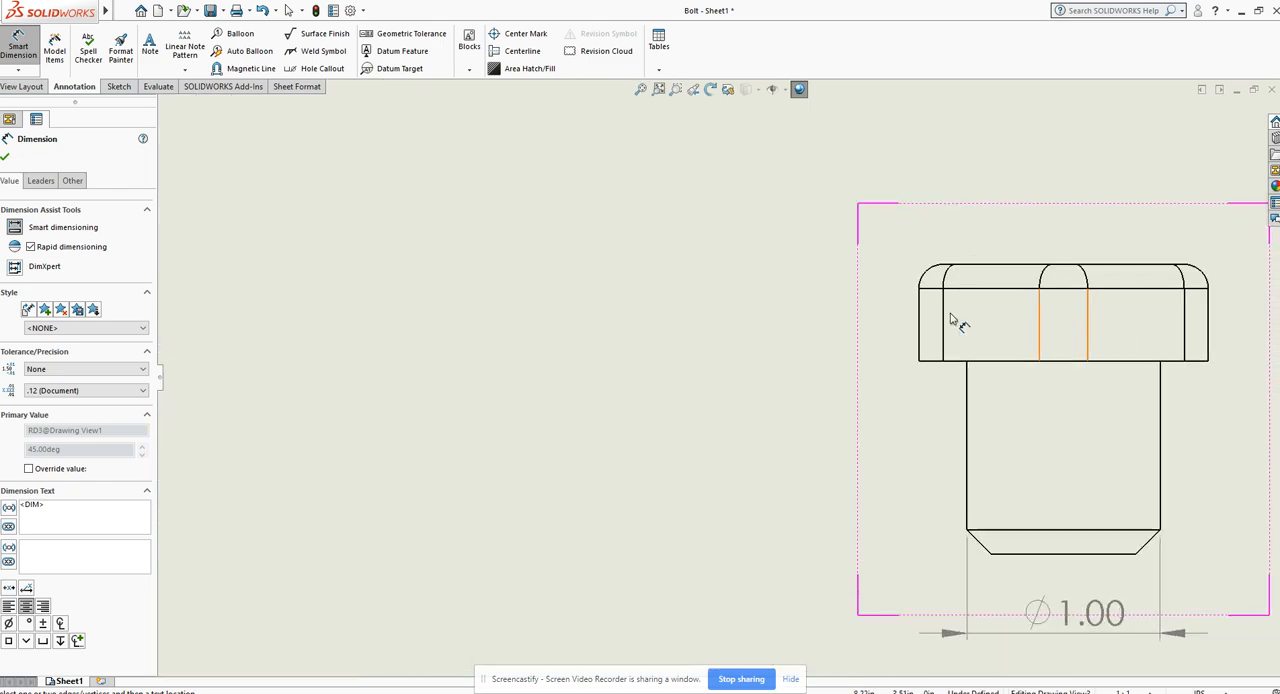
left_click(986, 268)
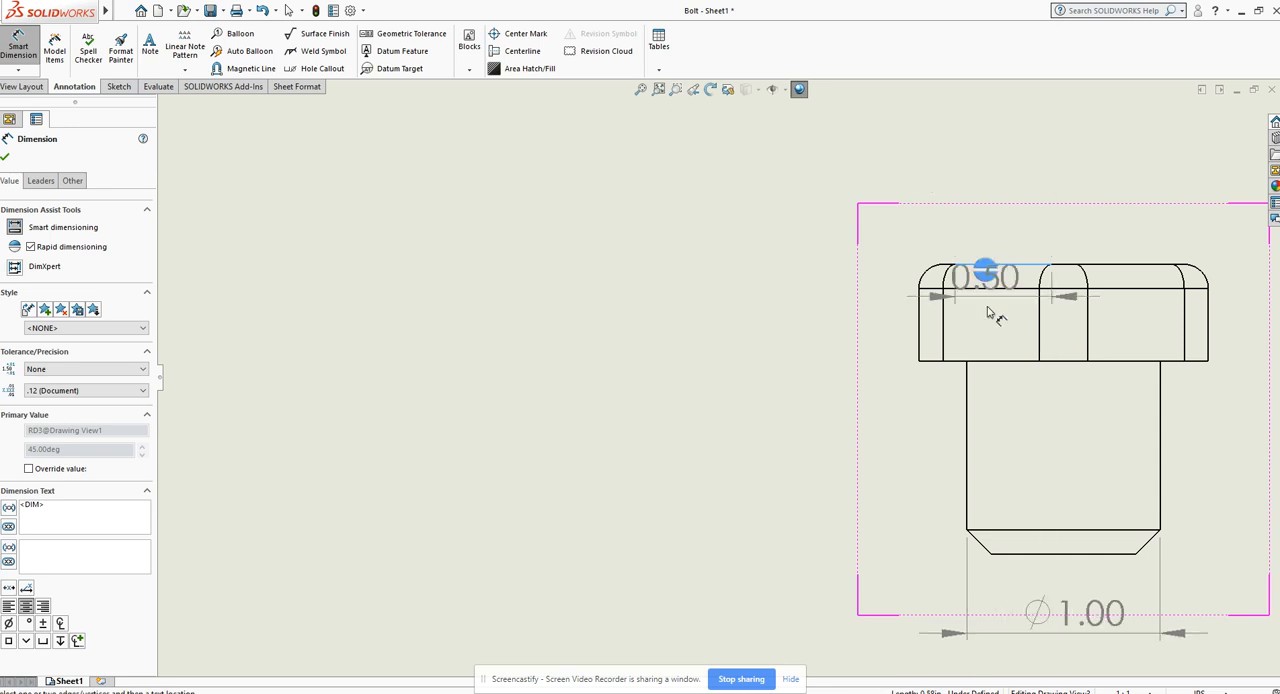
left_click(992, 361)
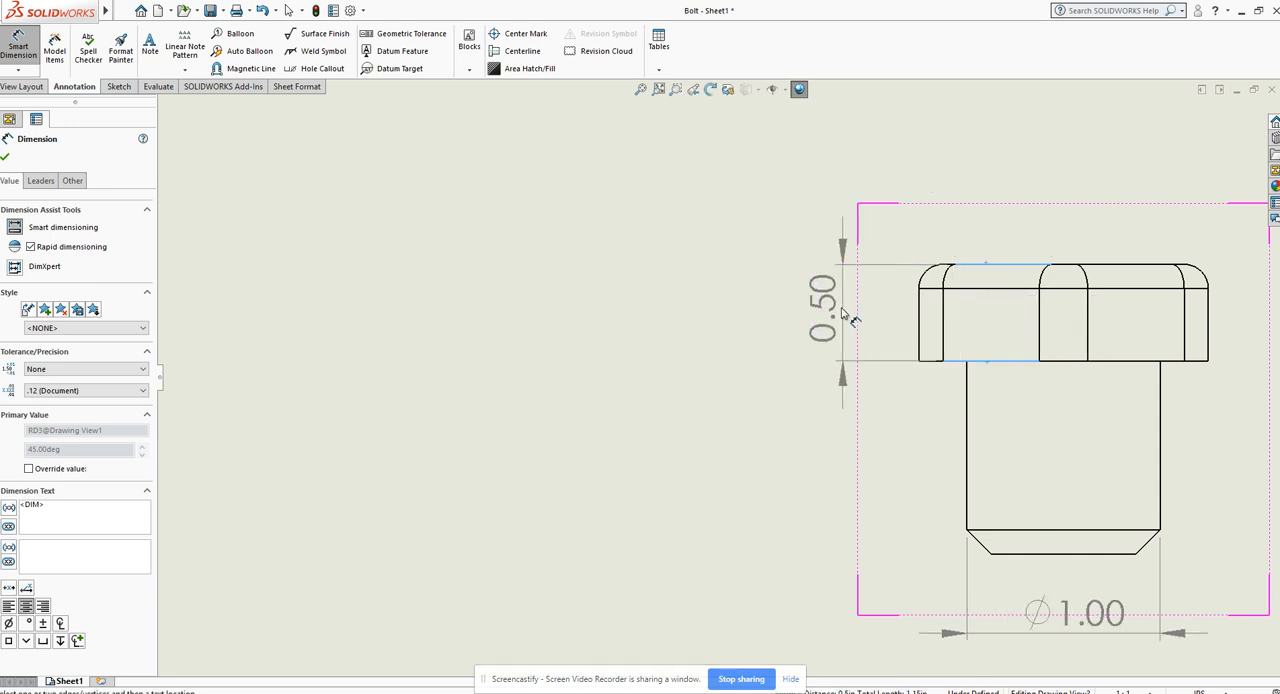
left_click(824, 318)
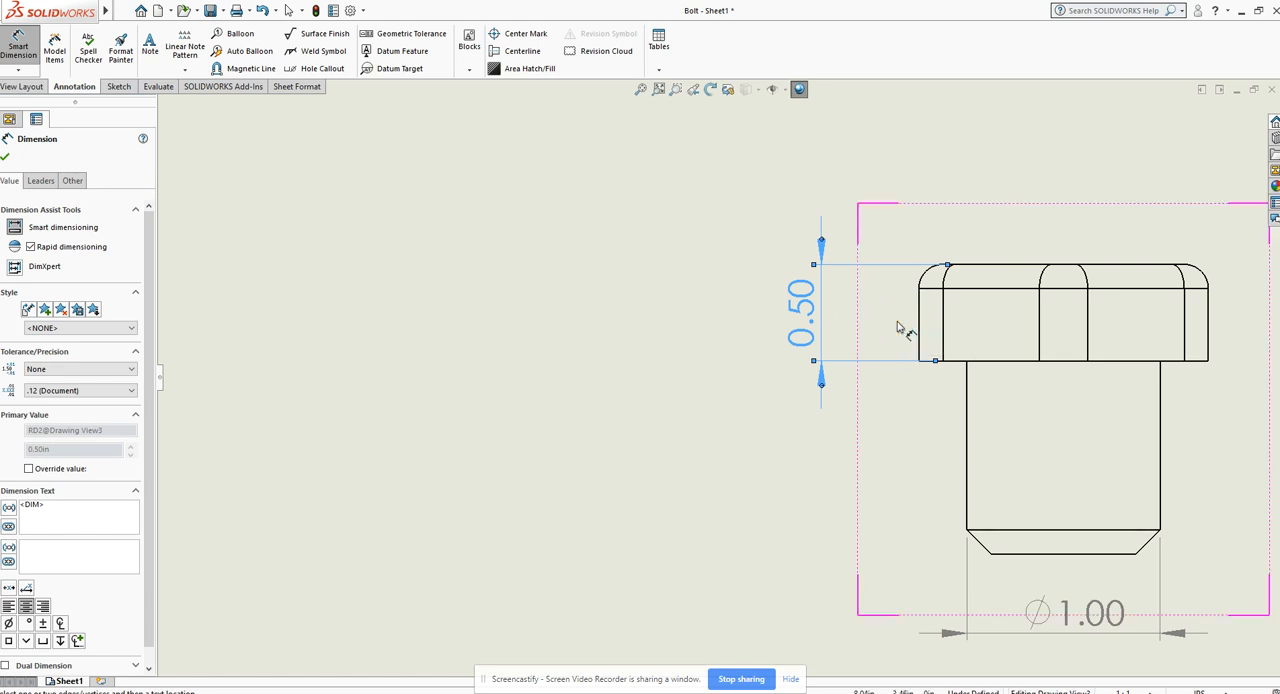
Step: Dimension the radius of the rounded upper corner of the bolt head in the front view, placing it diagonally outside the head
scroll(612, 319, "down", 3)
scroll(612, 319, "up", 6)
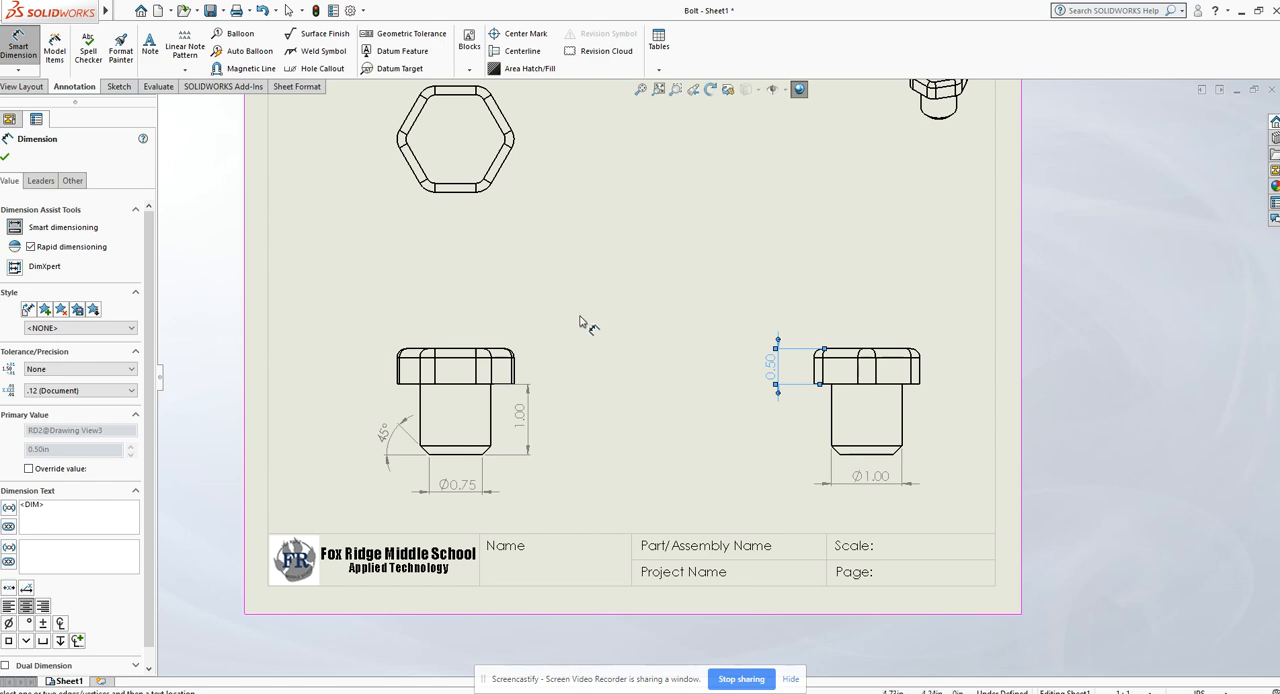
scroll(535, 350, "up", 4)
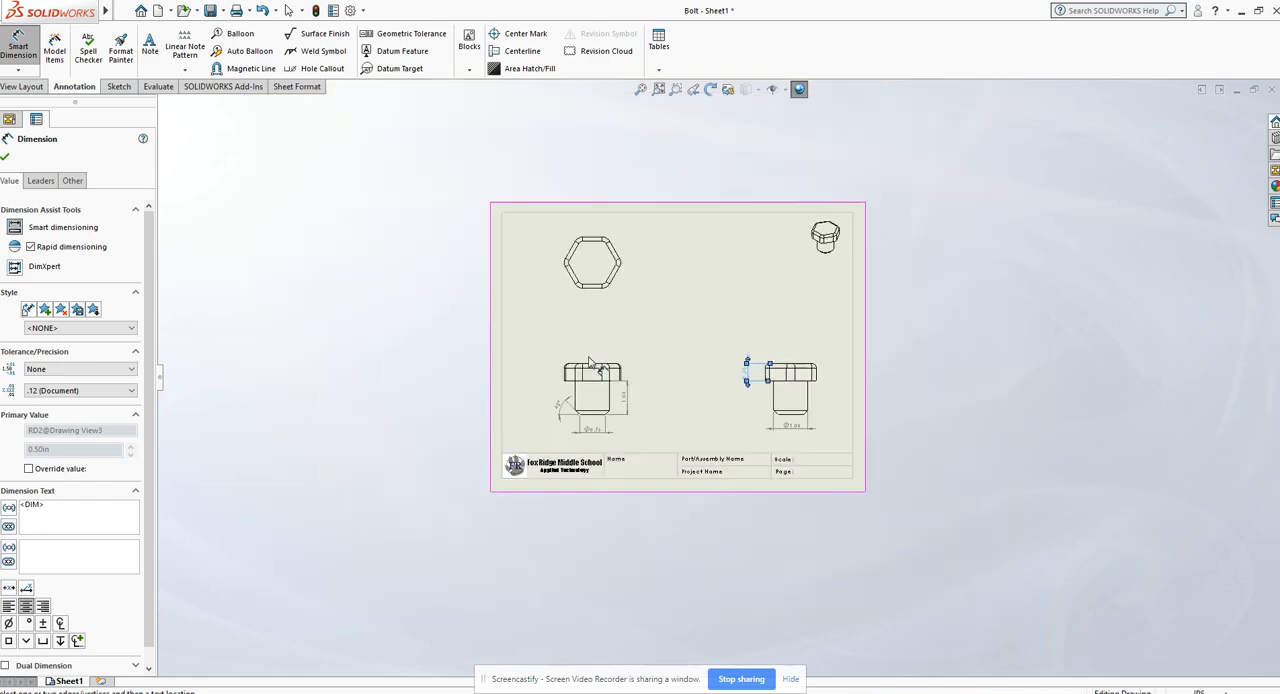
scroll(632, 368, "down", 6)
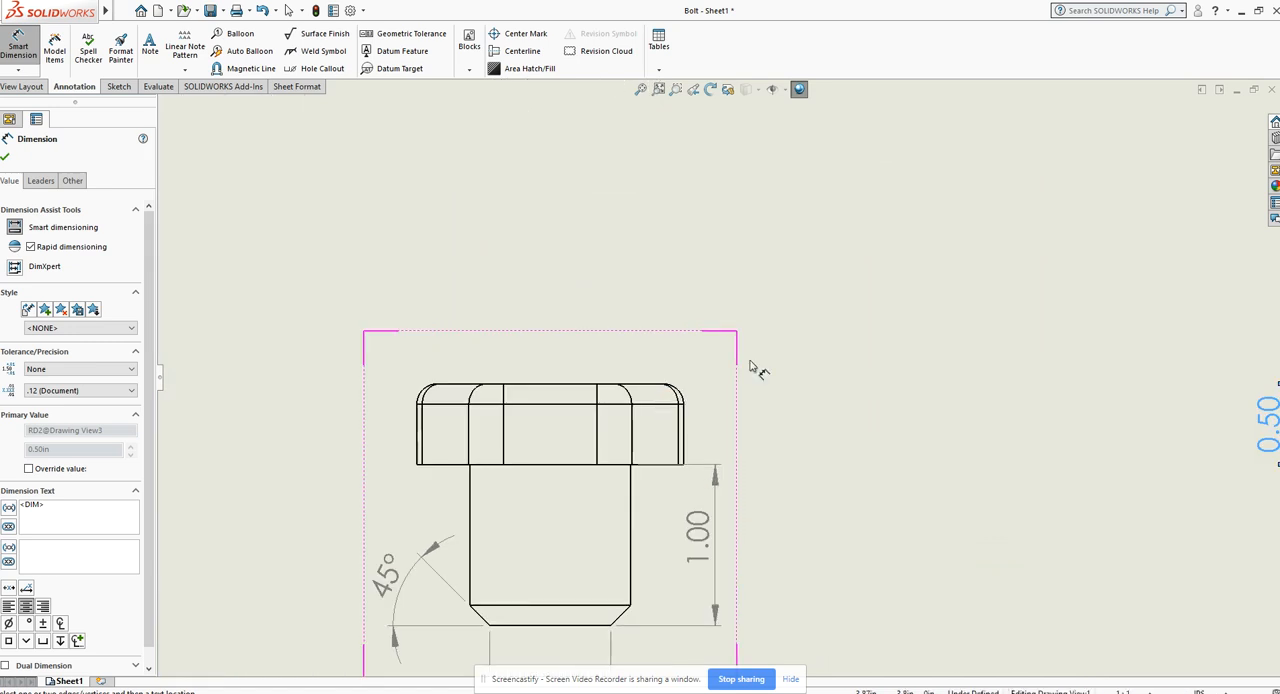
left_click(681, 393)
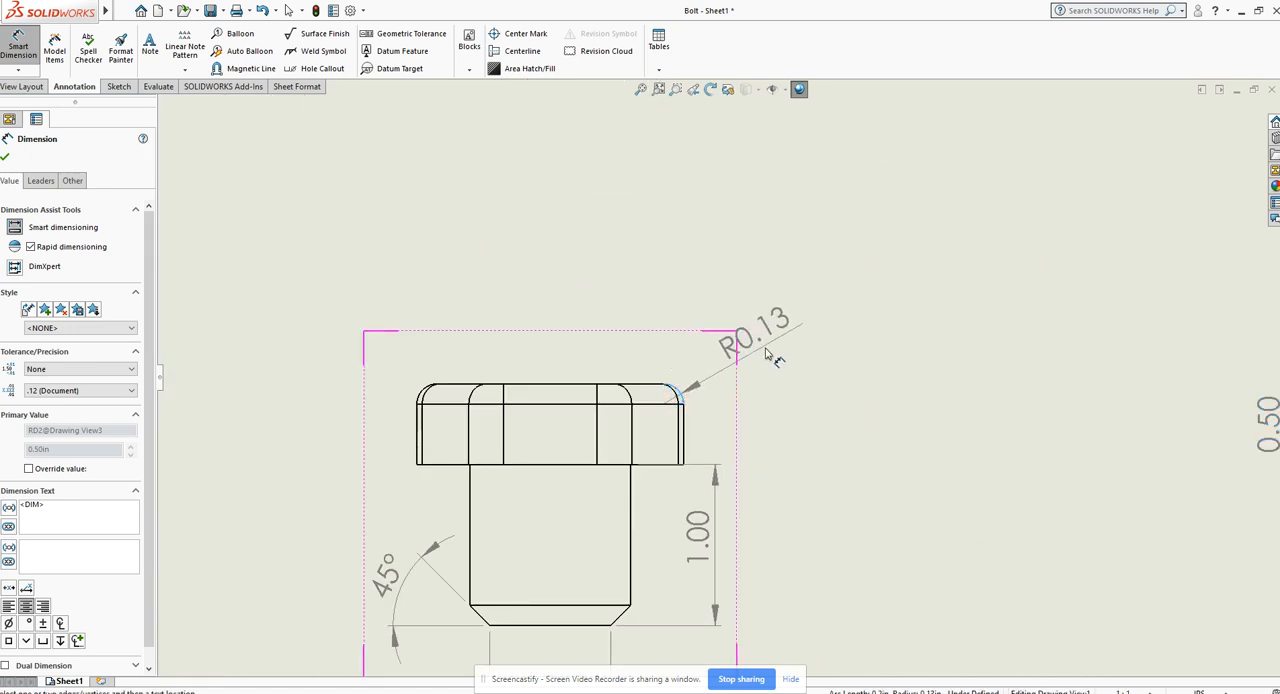
left_click(766, 353)
Step: Dimension the distance across the horizontal flats of the hexagonal head in the top view, placing the dimension beside the hexagon
scroll(928, 391, "down", 1)
scroll(928, 391, "up", 2)
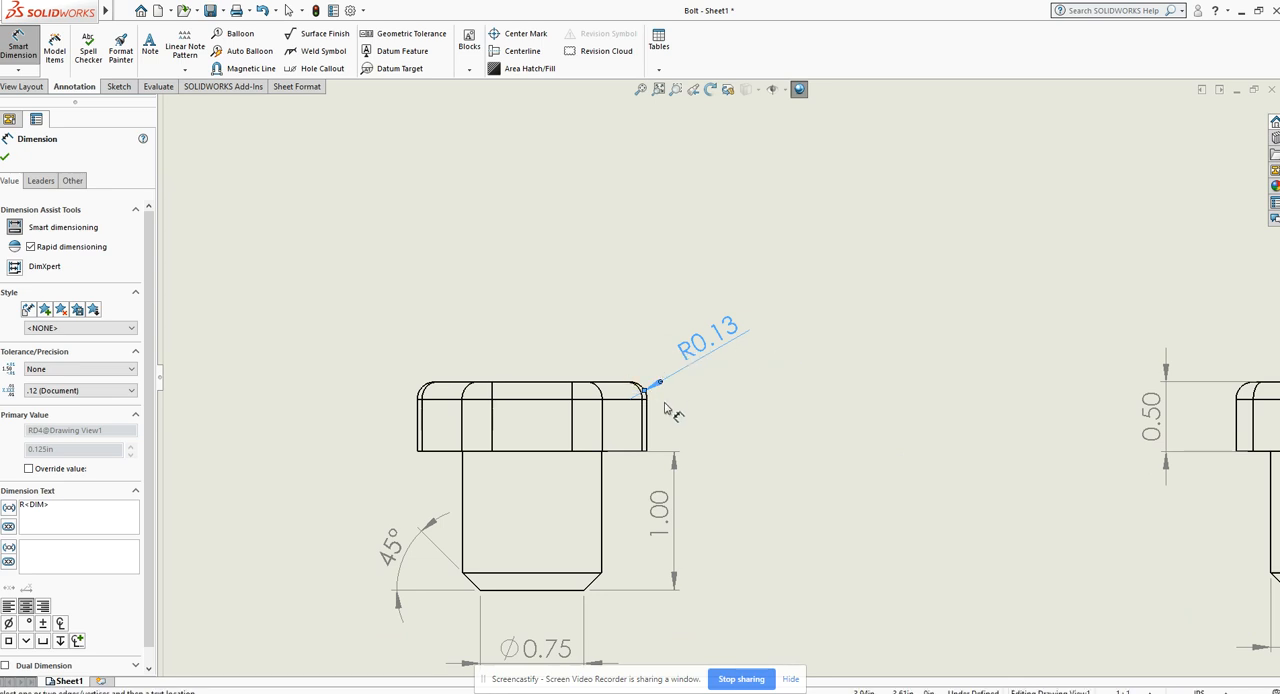
scroll(890, 422, "up", 3)
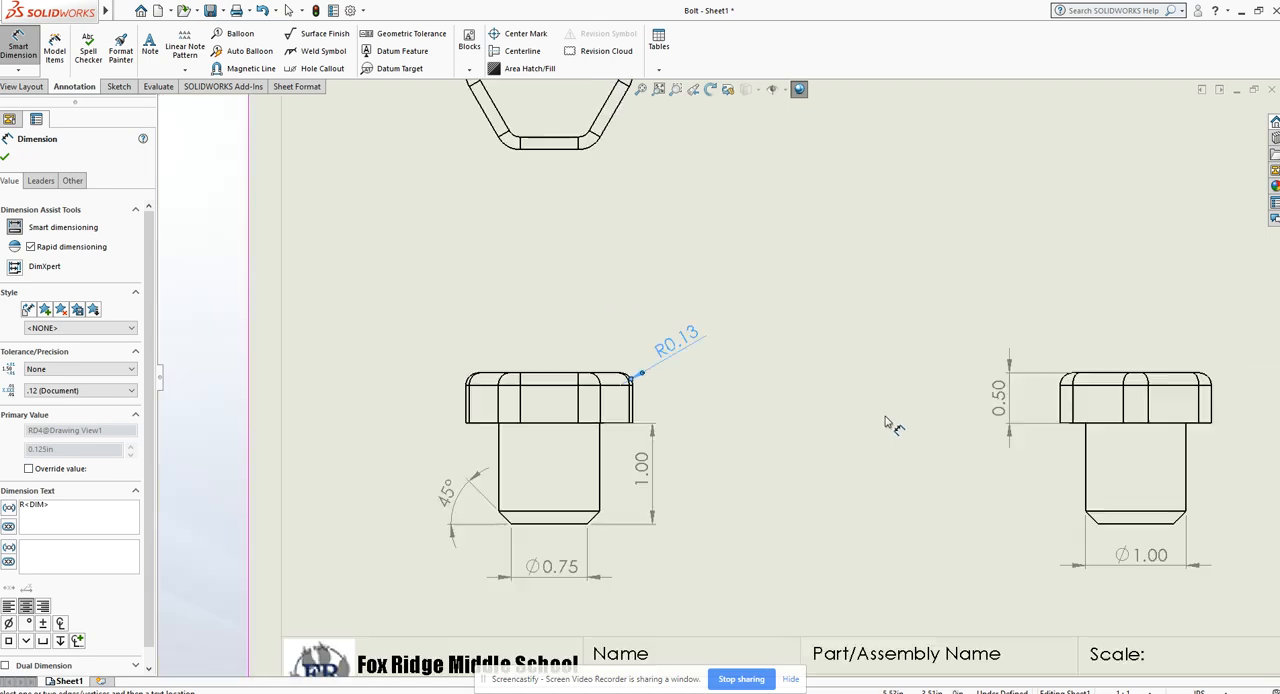
scroll(885, 422, "up", 4)
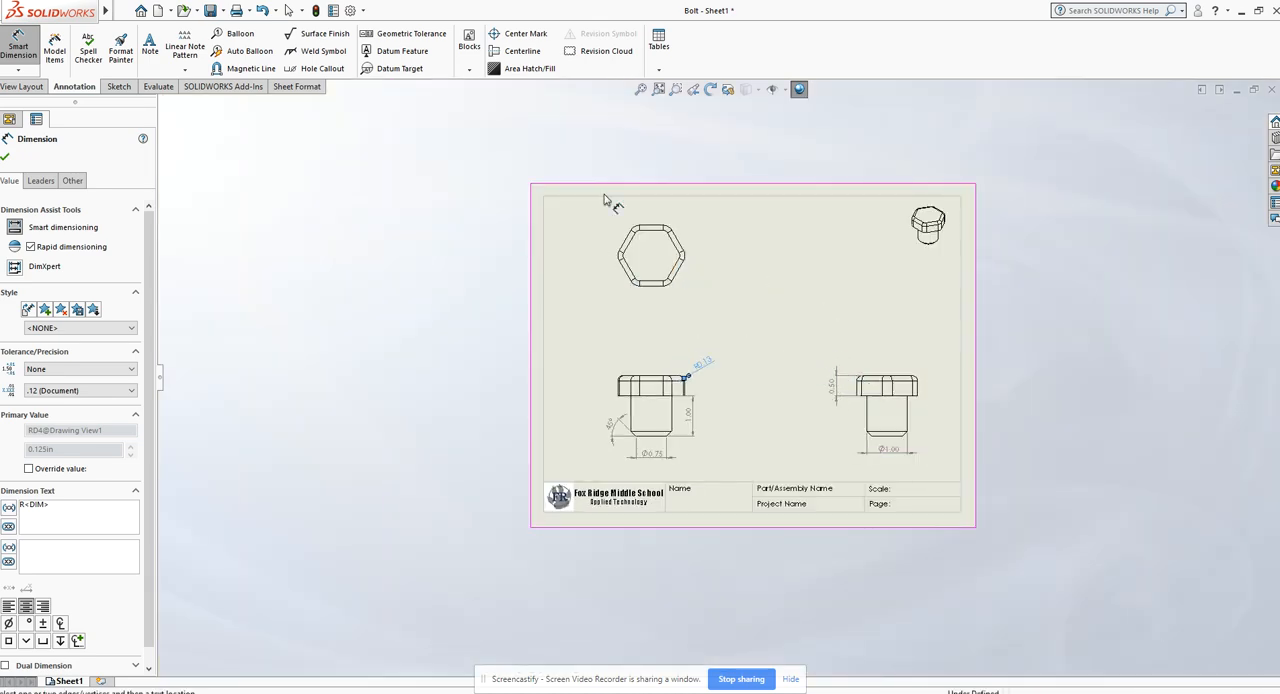
scroll(676, 270, "down", 2)
scroll(676, 281, "down", 1)
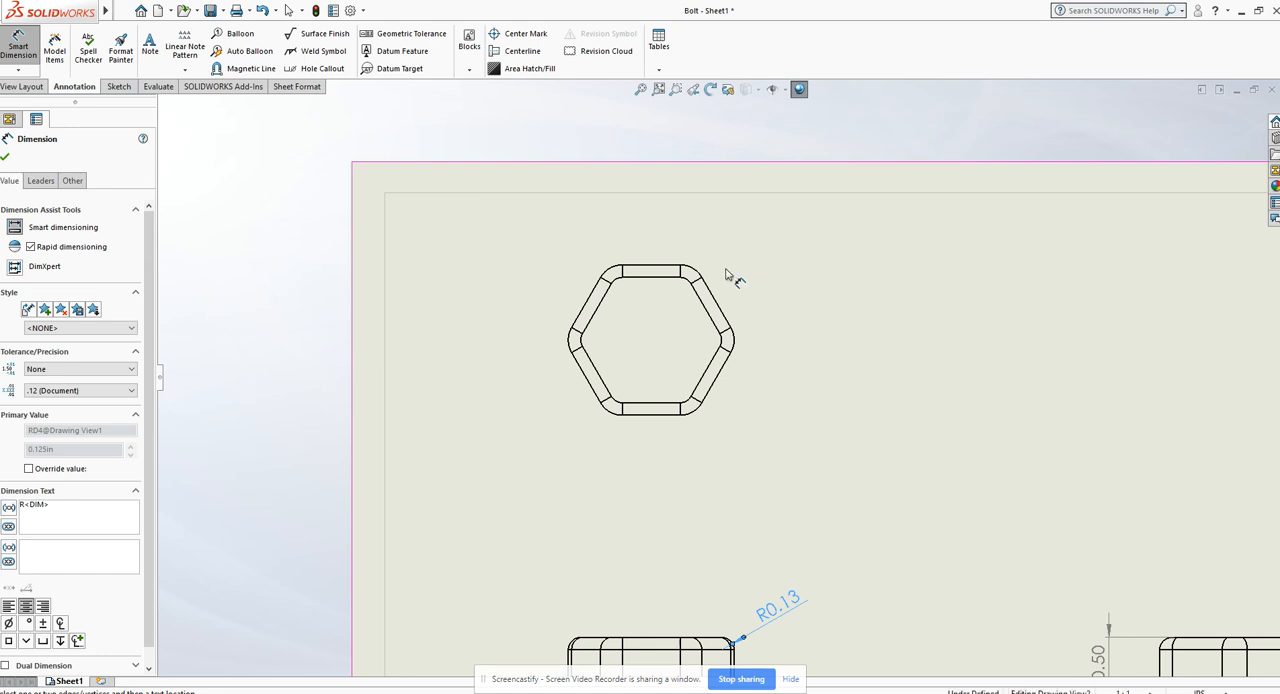
left_click(650, 270)
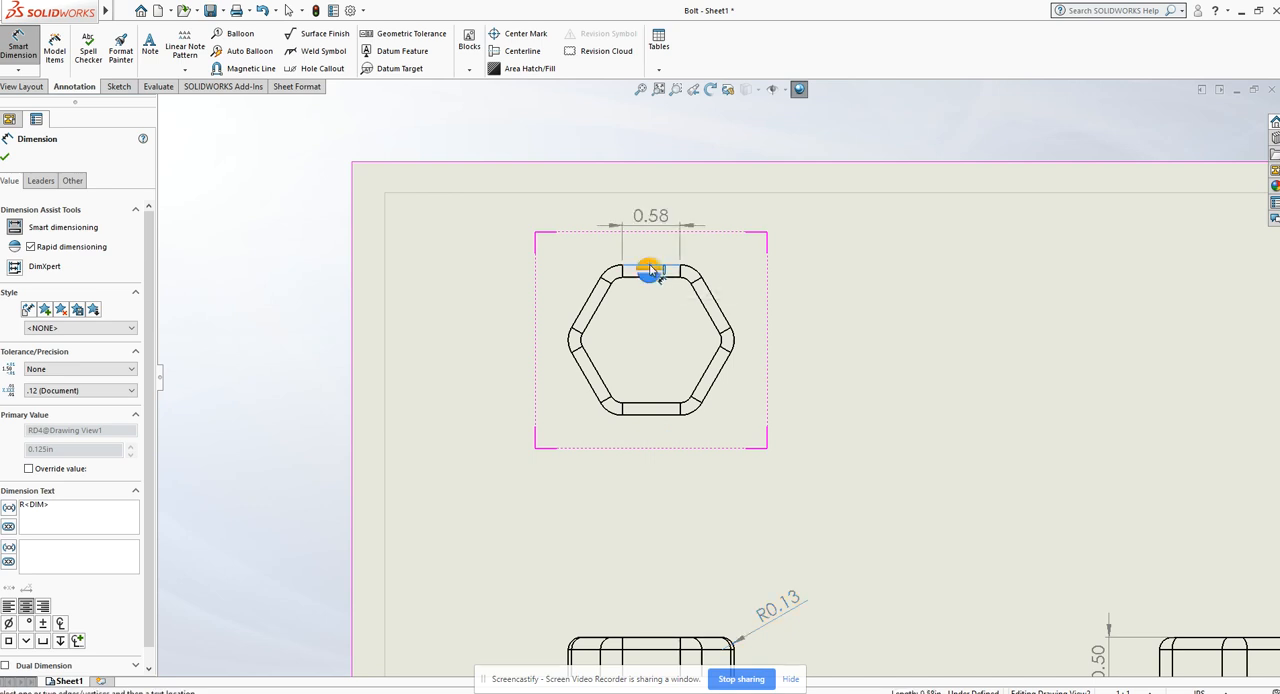
left_click(653, 412)
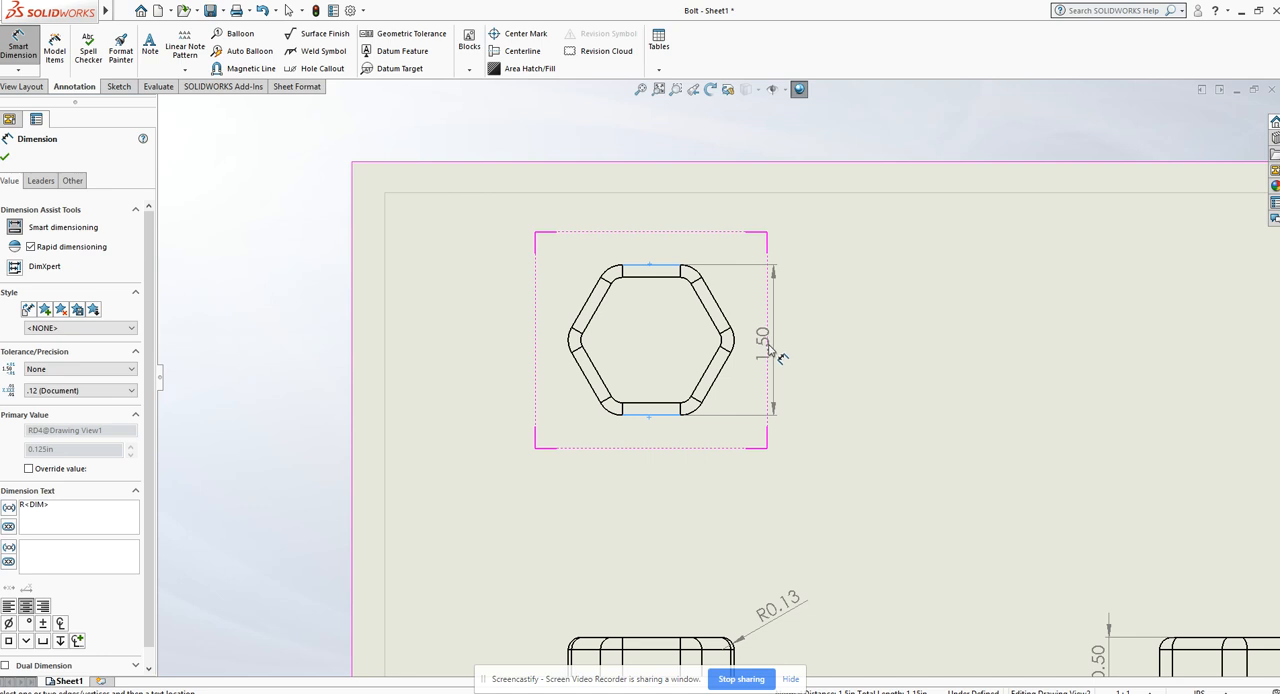
left_click(772, 345)
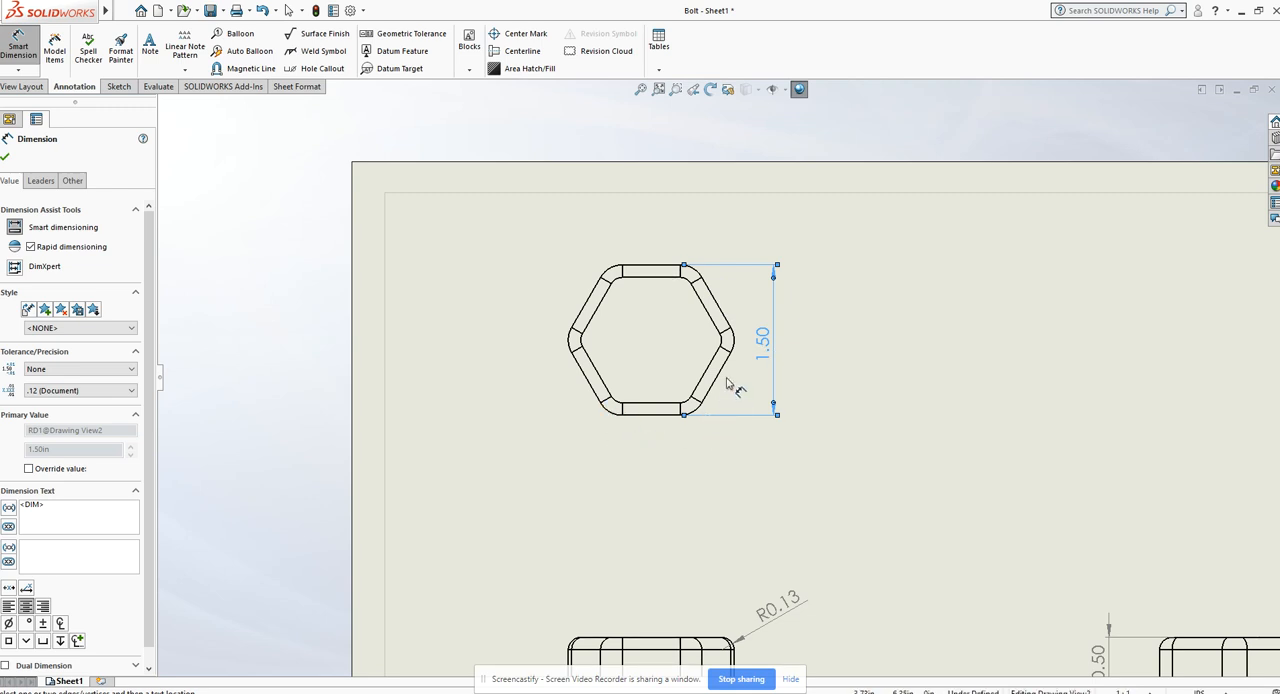
Step: Dimension the radius of the hexagon's lower-left rounded corner in the top view, placing it diagonally outside, and finish dimensioning
left_click(612, 408)
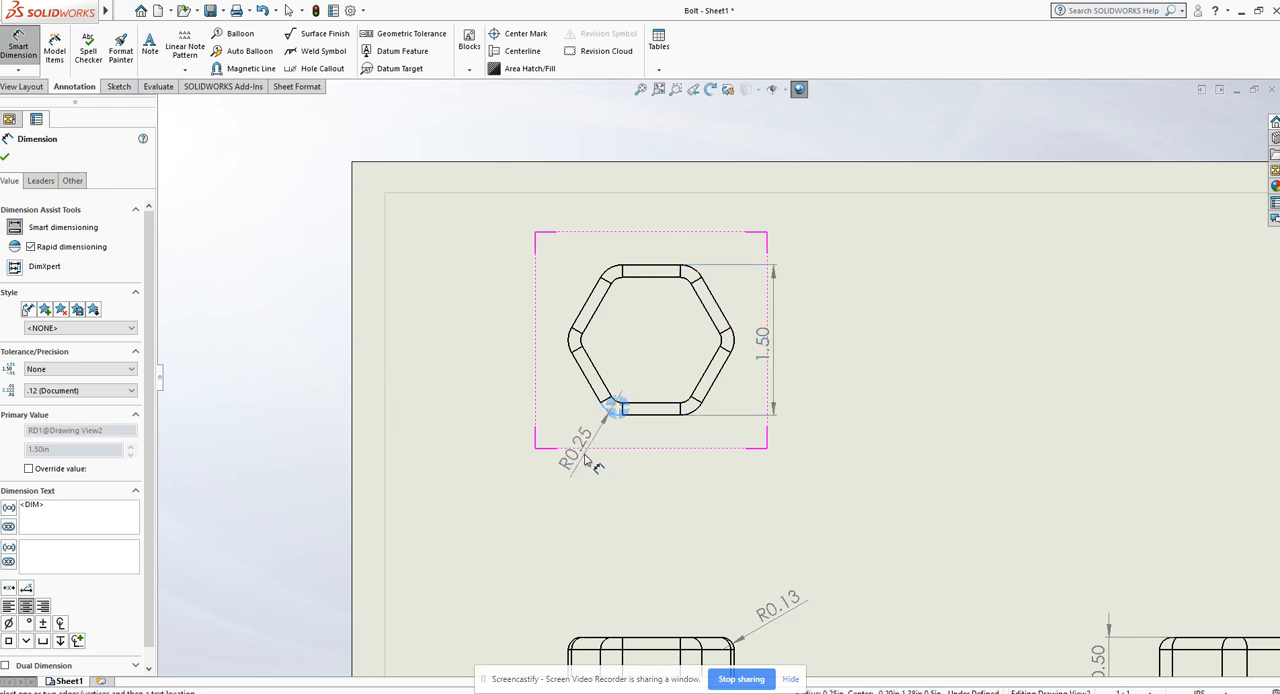
left_click(589, 447)
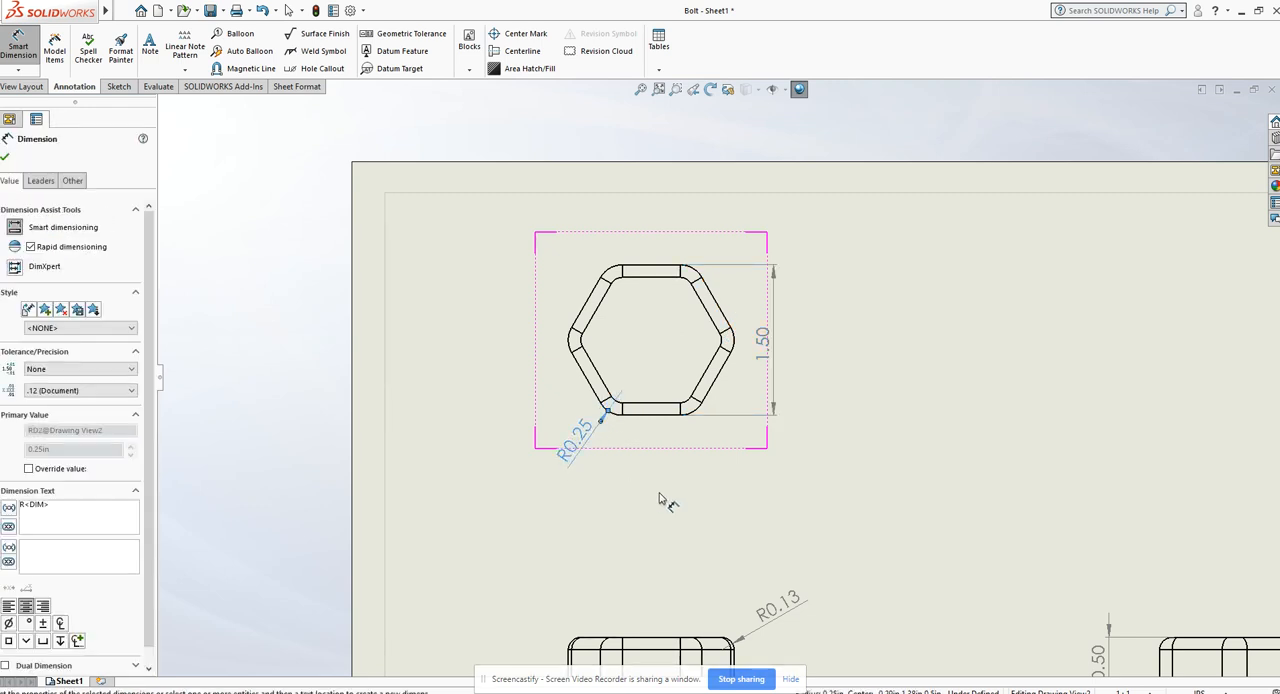
key("Escape")
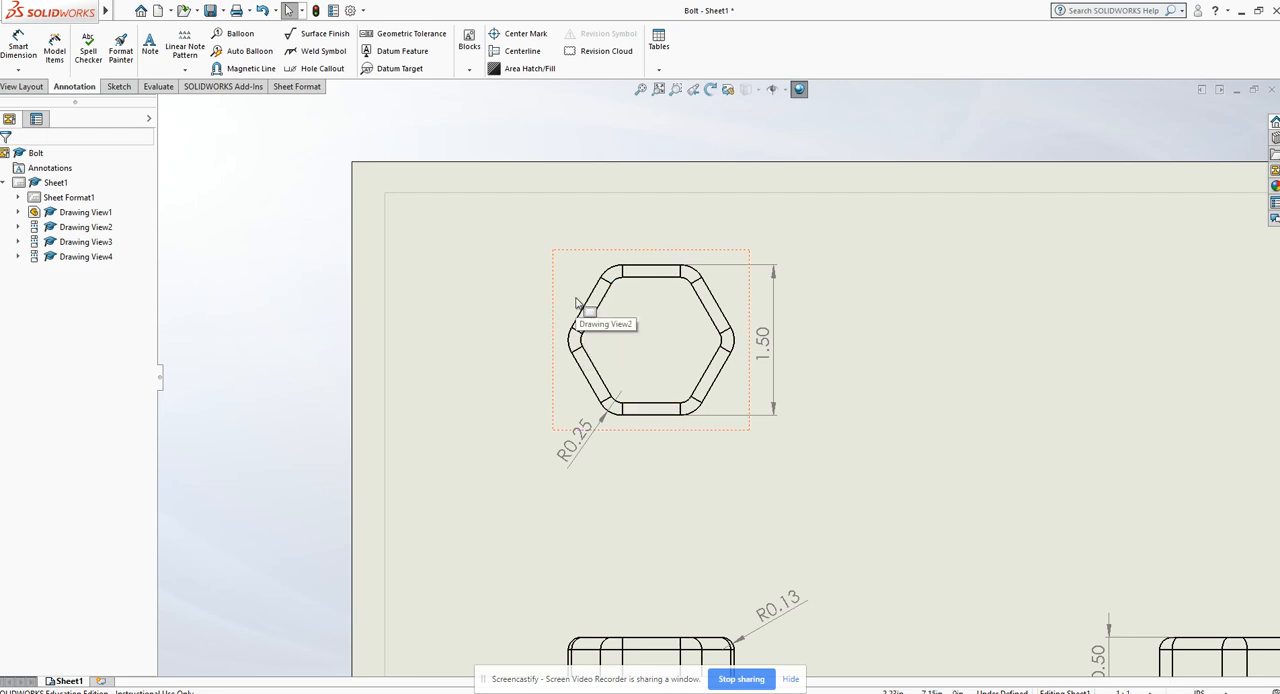
Step: Add a two-line note below the isometric view reading "MATERIAL= PLAIN CARBON STEEL" and "MASS= 0.00 POUNDS"
scroll(871, 414, "up", 6)
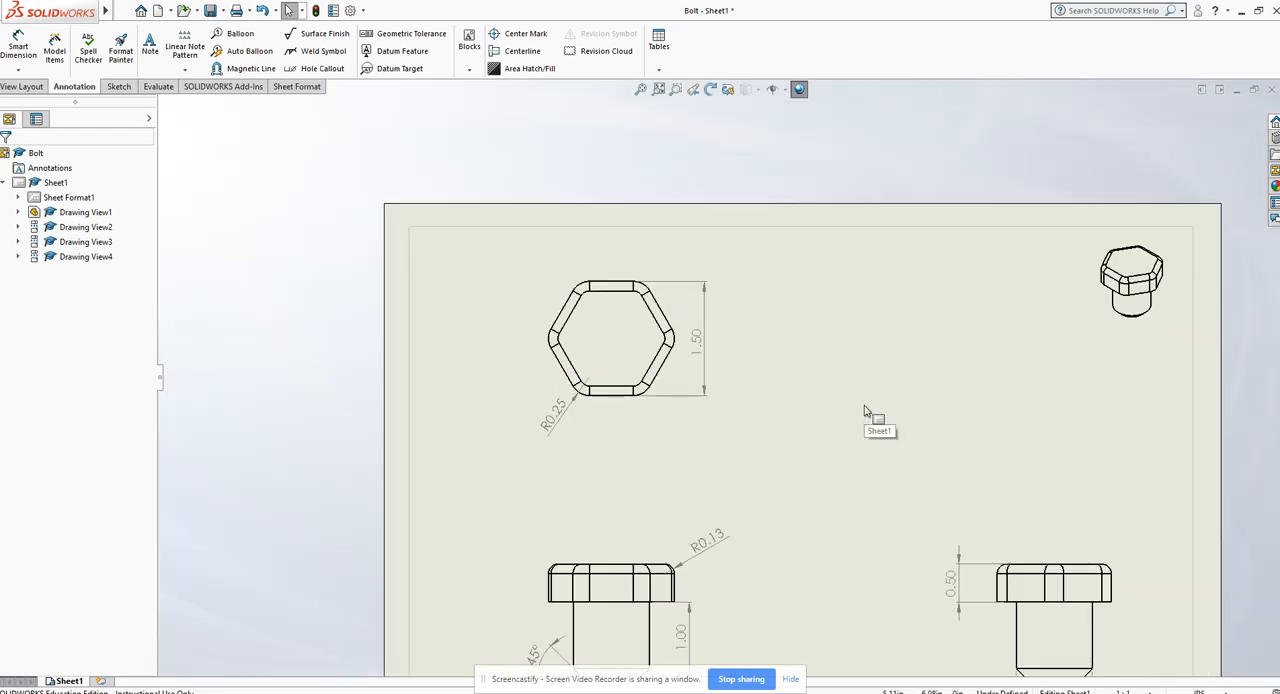
scroll(921, 416, "down", 4)
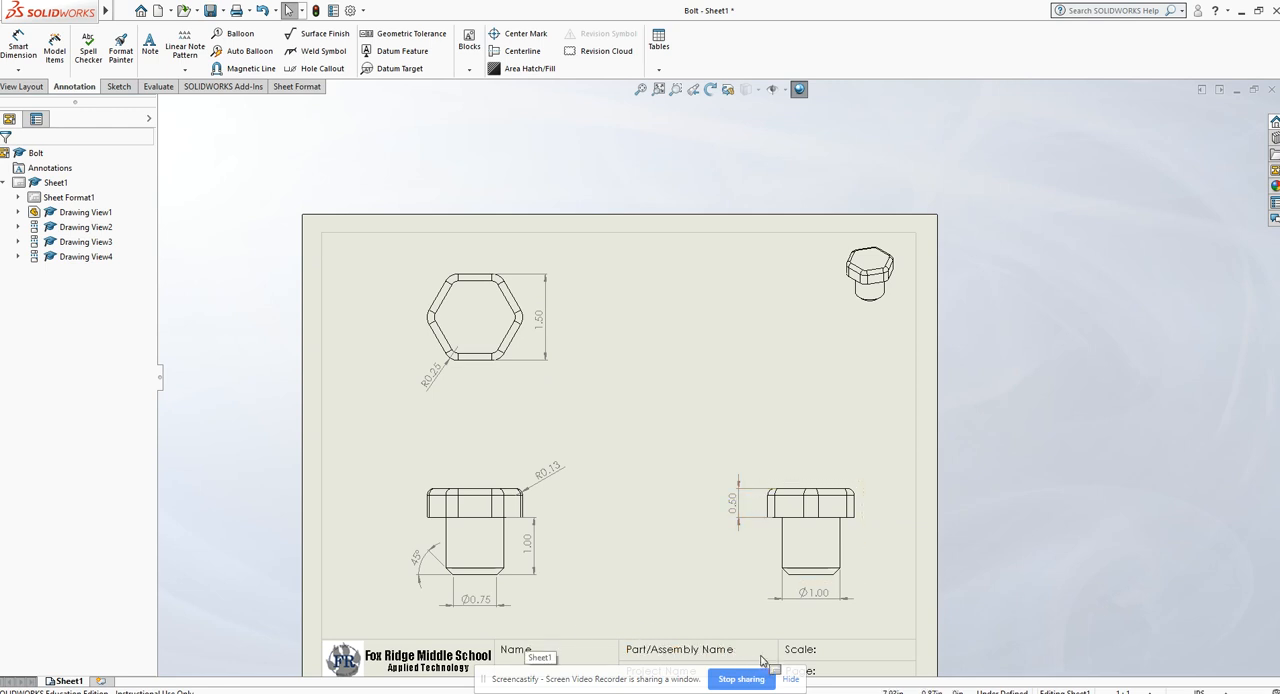
left_click(150, 45)
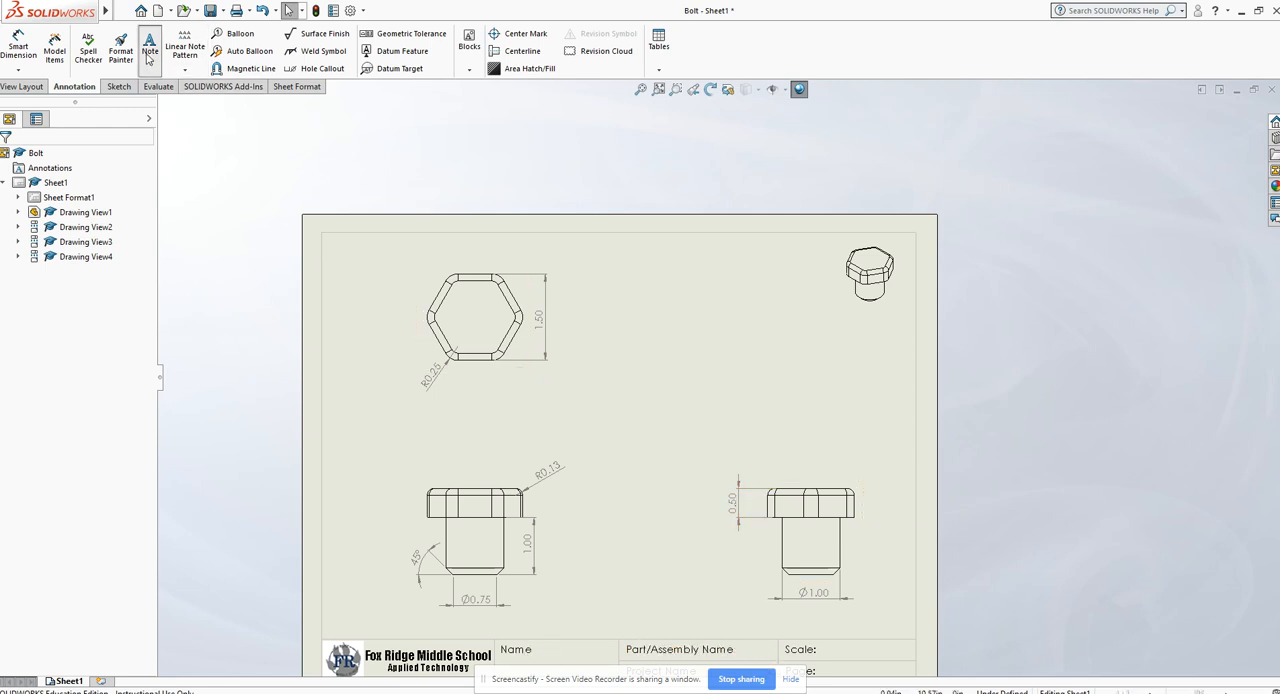
left_click_drag(728, 340, 863, 403)
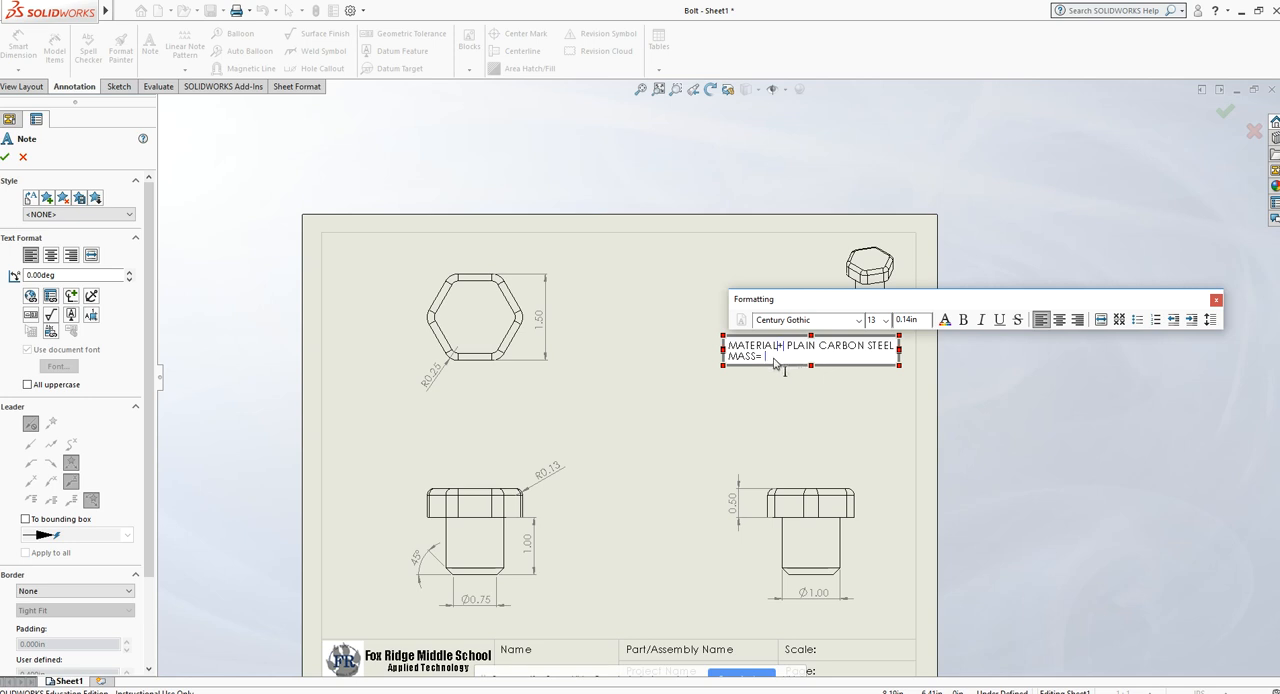
type("=")
left_click(861, 423)
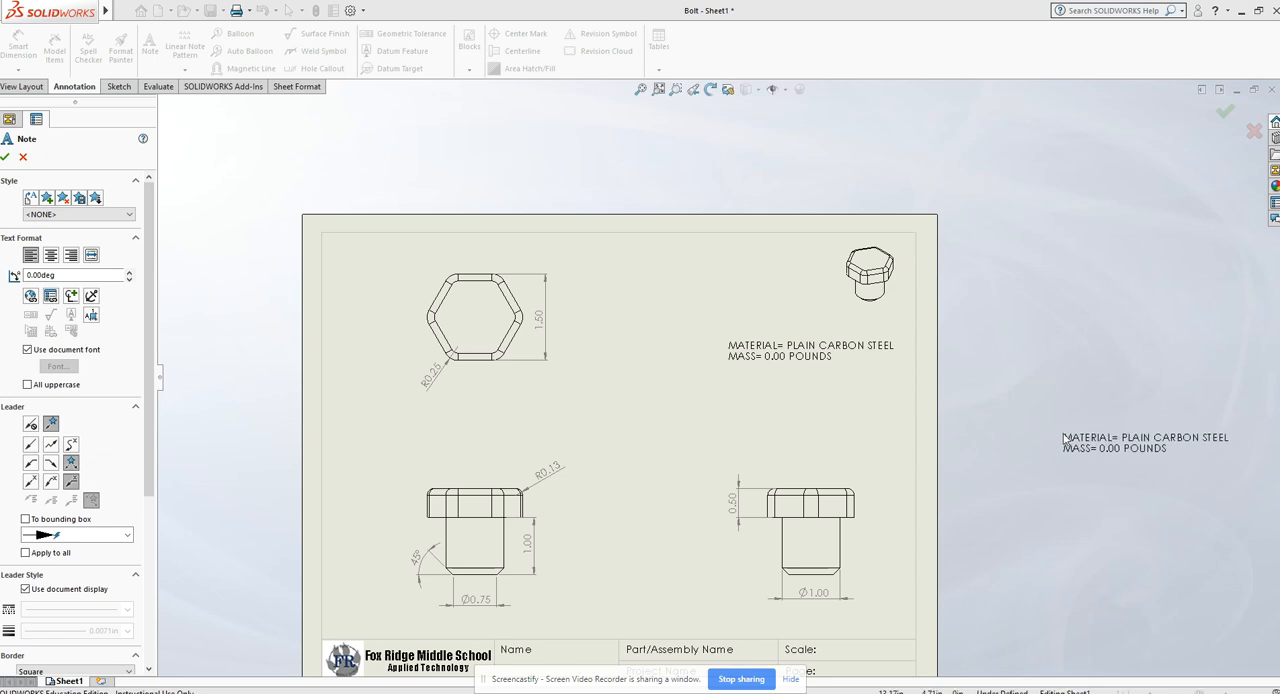
key("Escape")
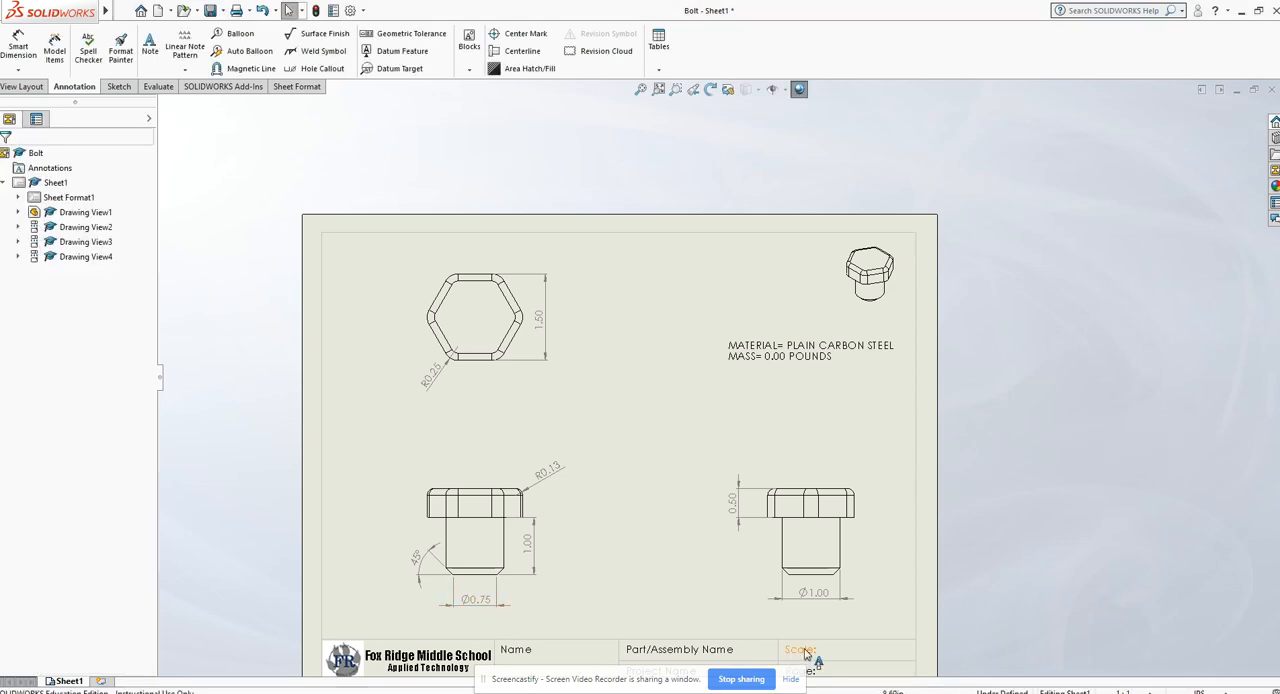
scroll(921, 617, "down", 1)
scroll(921, 617, "up", 2)
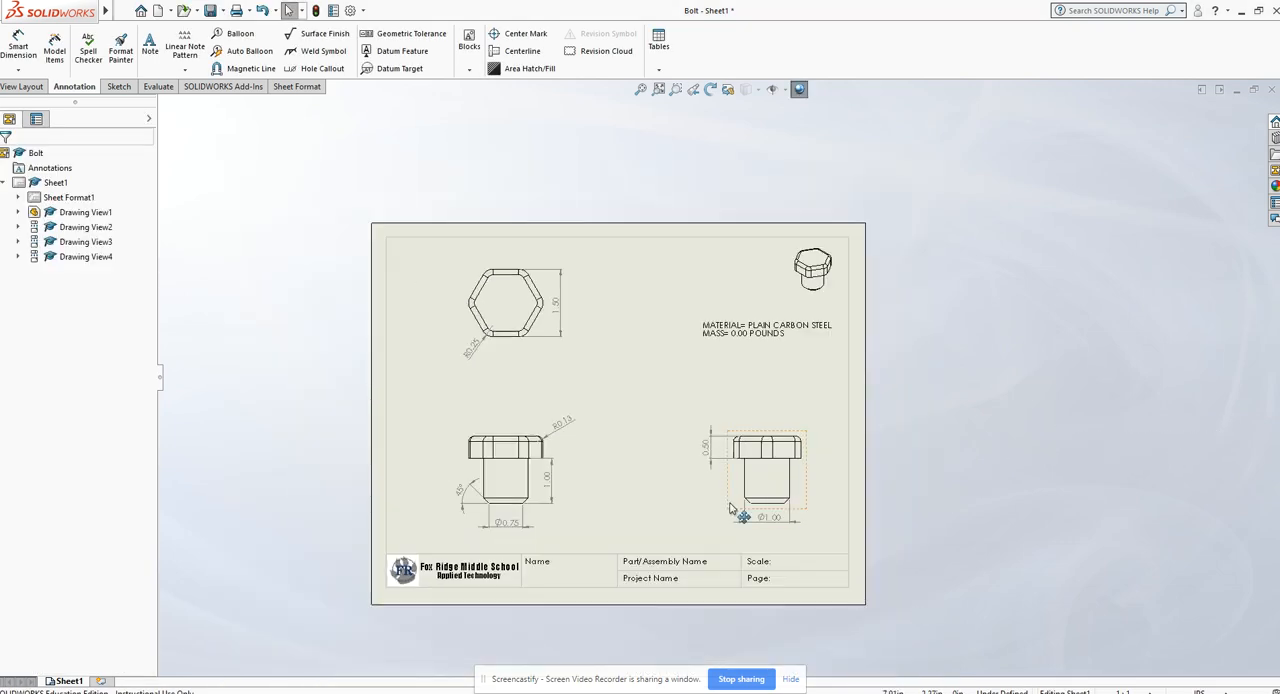
scroll(717, 610, "down", 1)
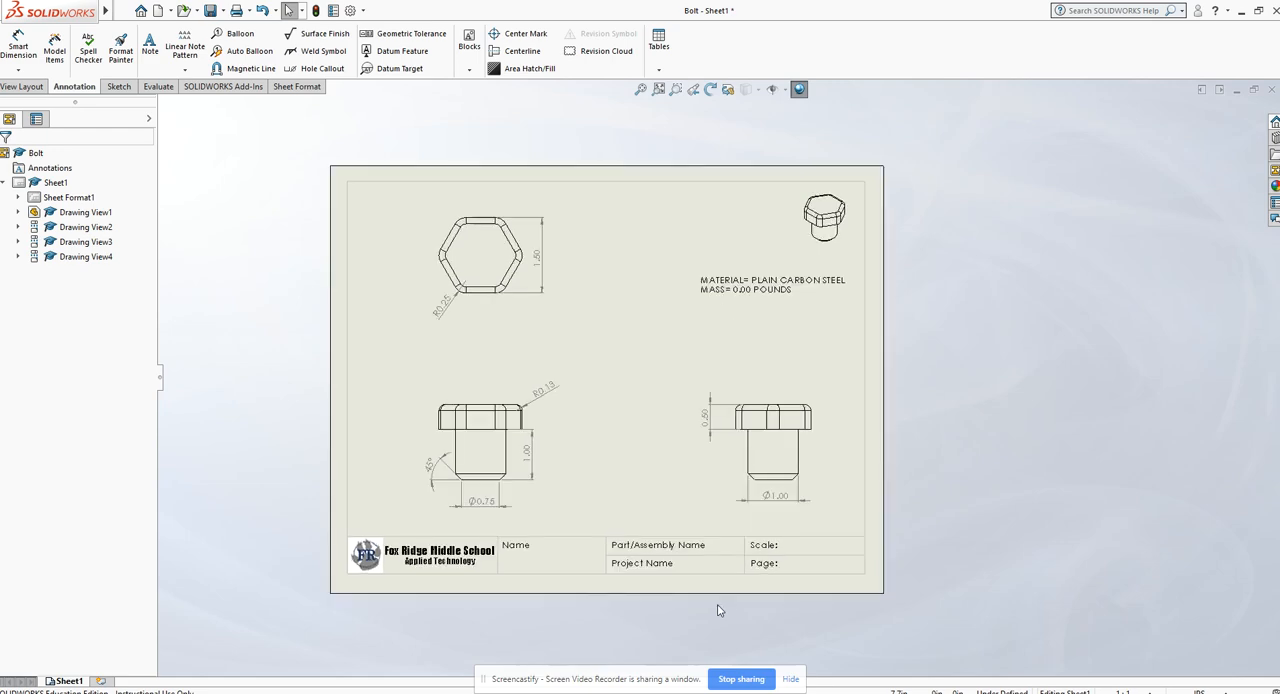